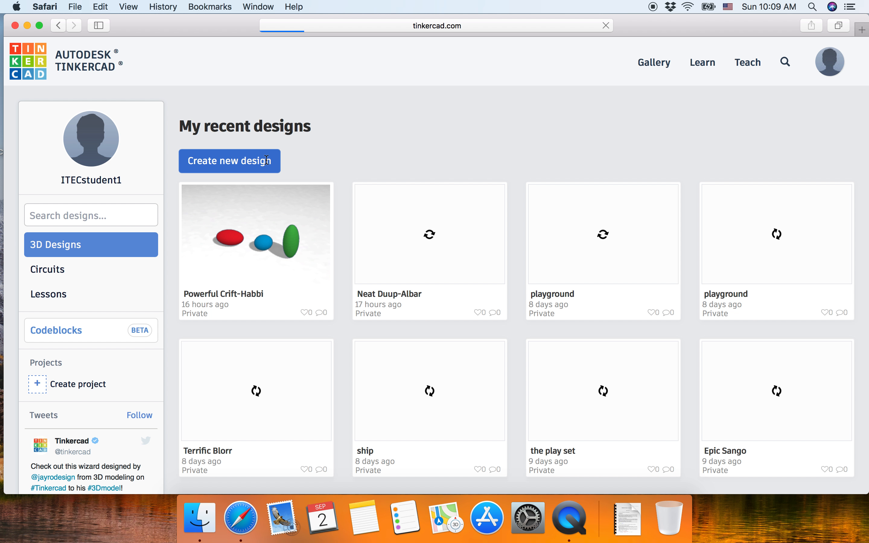
# - In a new 3D design, add a light grey solid box about 104 by 98 mm and about 98 mm tall
pyautogui.click(253, 169)
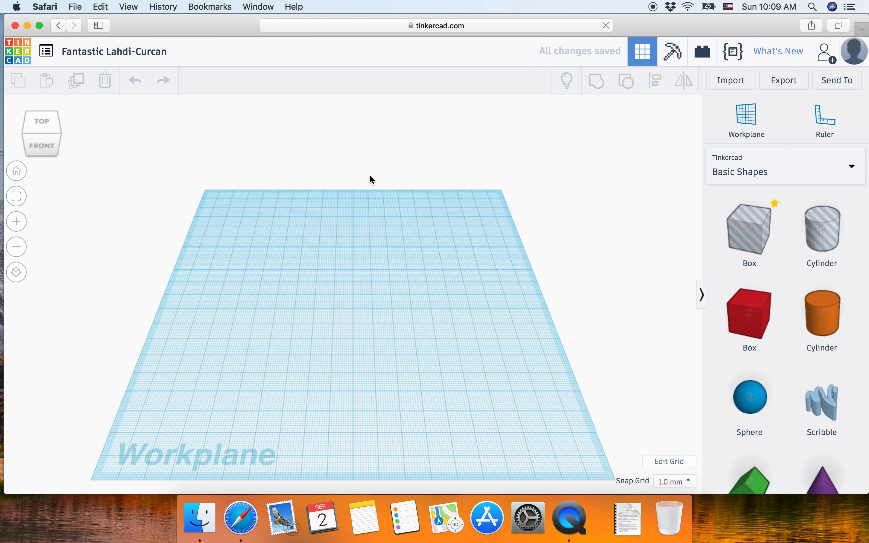
pyautogui.click(40, 26)
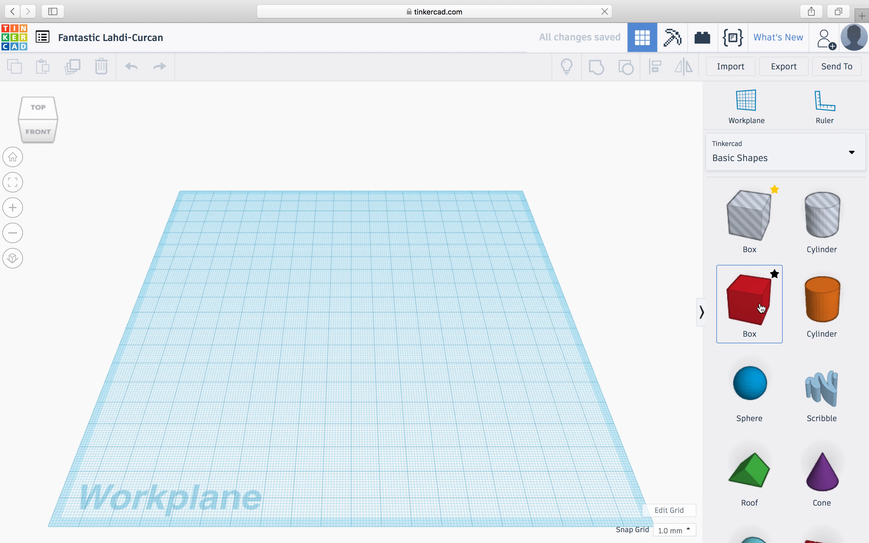
pyautogui.moveTo(762, 309); pyautogui.dragTo(408, 338)
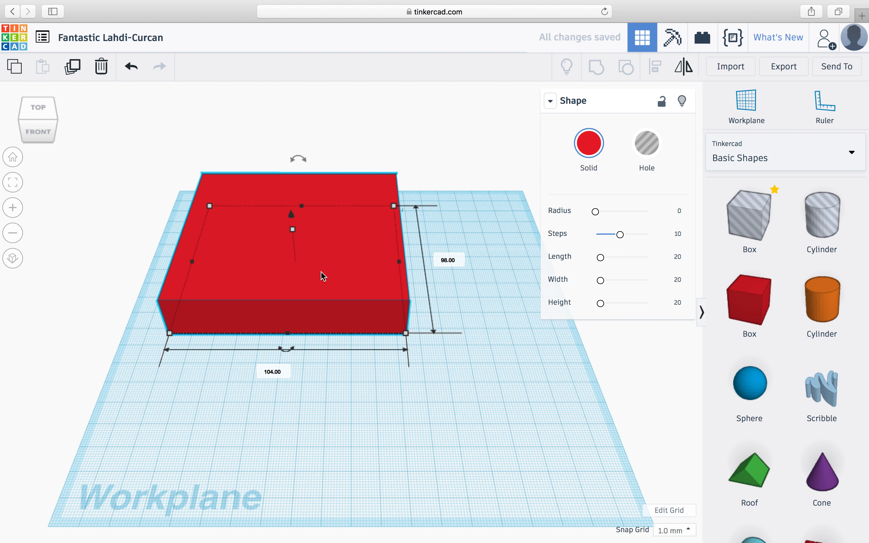
pyautogui.moveTo(292, 230); pyautogui.dragTo(290, 60)
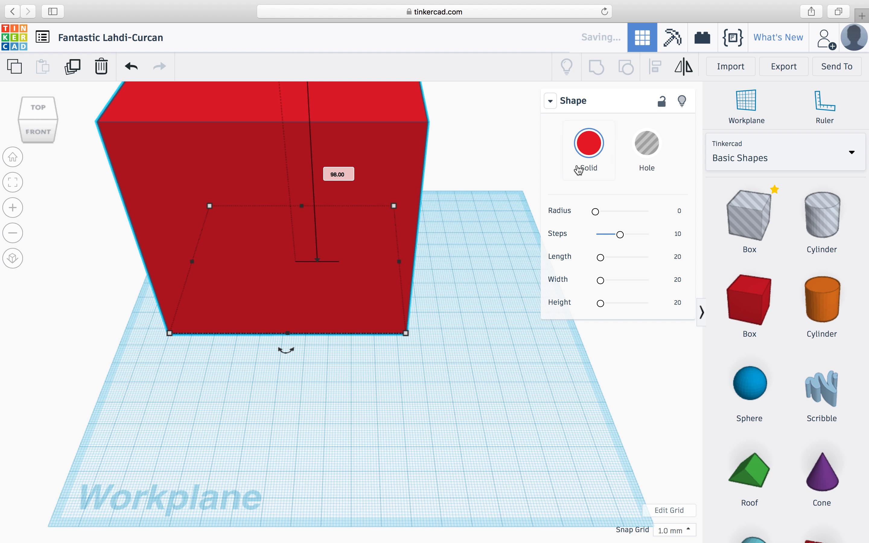
pyautogui.click(592, 155)
pyautogui.click(794, 276)
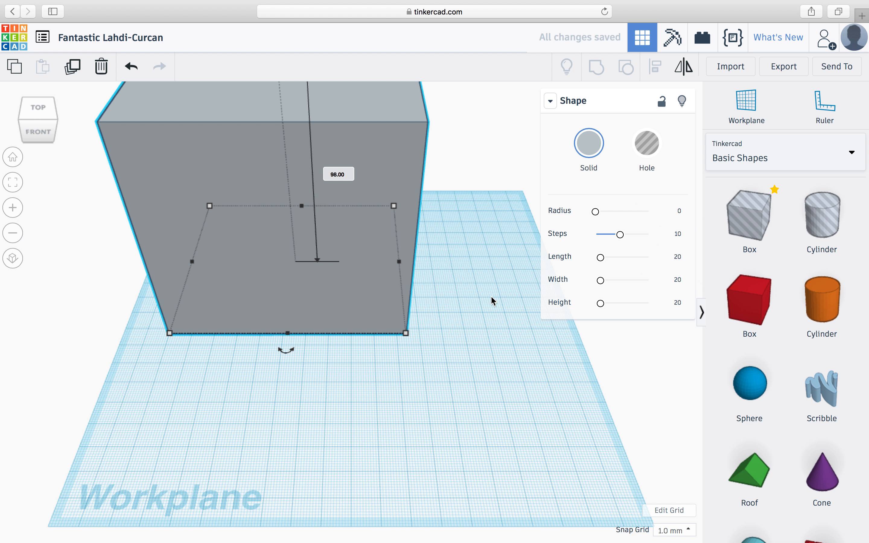
# - Reshape the grey box into a taller tower about 60 mm wide with a smaller footprint, moved about 67 mm along the workplane
pyautogui.moveTo(46, 117); pyautogui.dragTo(73, 118)
pyautogui.click(150, 339)
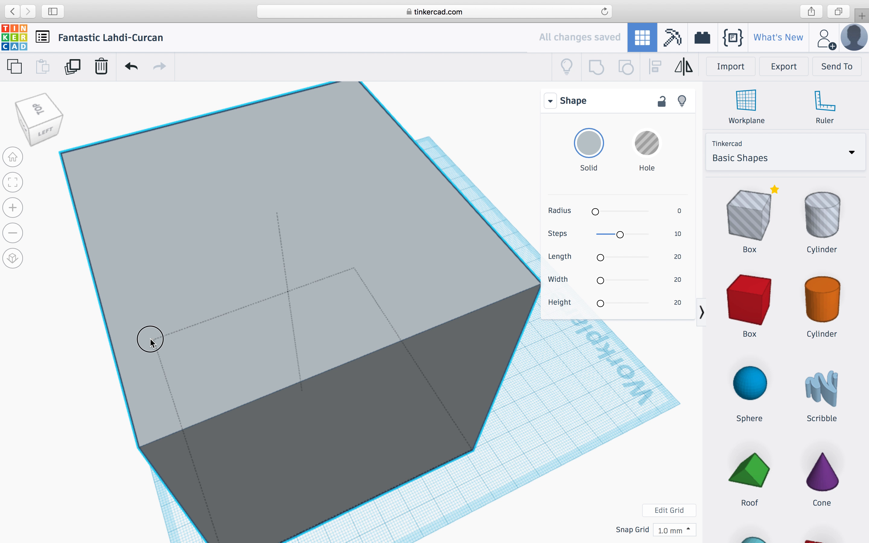
pyautogui.moveTo(153, 342); pyautogui.dragTo(328, 379)
pyautogui.moveTo(512, 334); pyautogui.dragTo(370, 192)
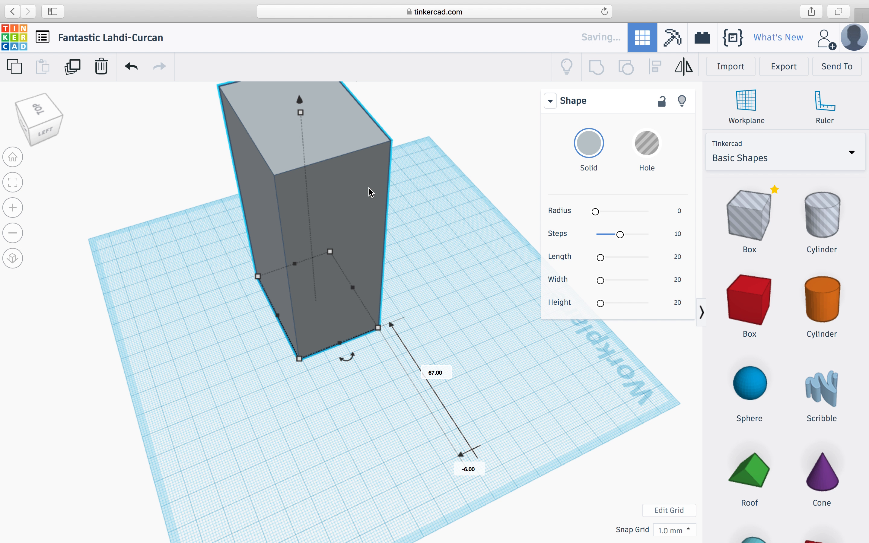
pyautogui.moveTo(279, 318); pyautogui.dragTo(233, 339)
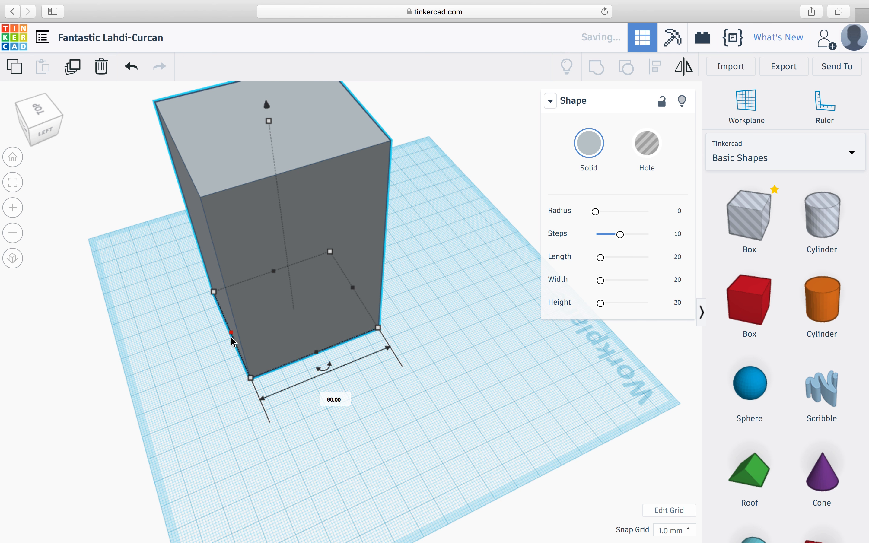
pyautogui.moveTo(268, 122); pyautogui.dragTo(266, 74)
# - Copy and paste the tower, offset the copy, and reduce it to a shorter block with a base of about 42 by 51 mm
pyautogui.click(15, 68)
pyautogui.click(42, 66)
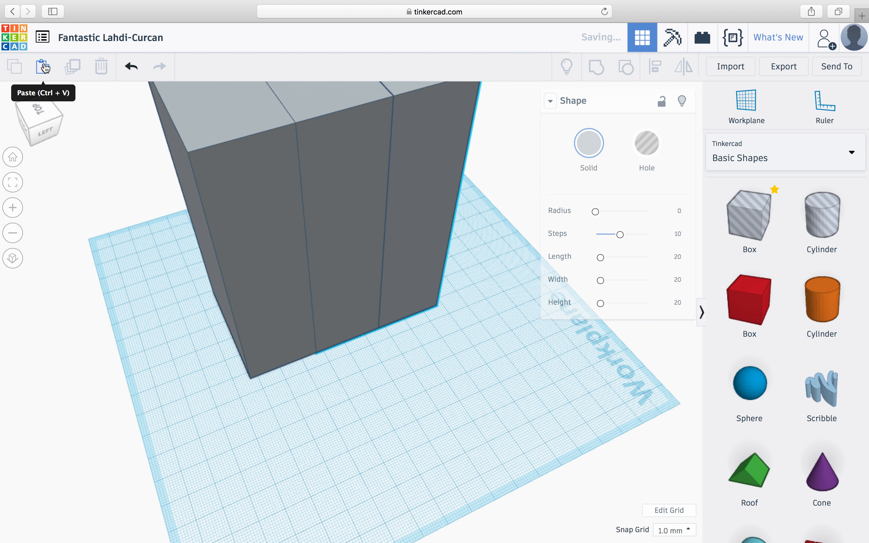
pyautogui.moveTo(438, 182); pyautogui.dragTo(380, 240)
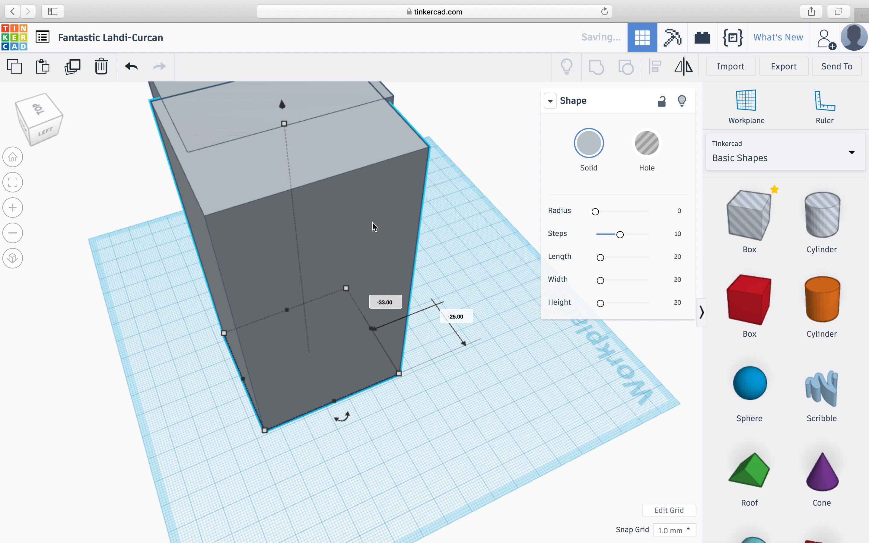
pyautogui.moveTo(285, 124); pyautogui.dragTo(286, 142)
pyautogui.moveTo(242, 380); pyautogui.dragTo(253, 379)
pyautogui.moveTo(232, 333); pyautogui.dragTo(265, 324)
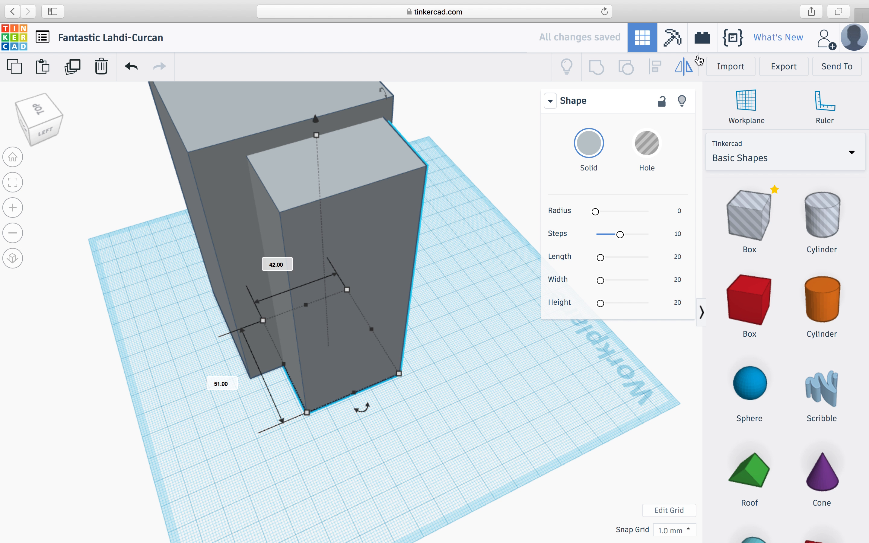
# - Turn the smaller block into a hole and fit it inside the tower, with its base resized to about 46 mm along one side
pyautogui.click(650, 154)
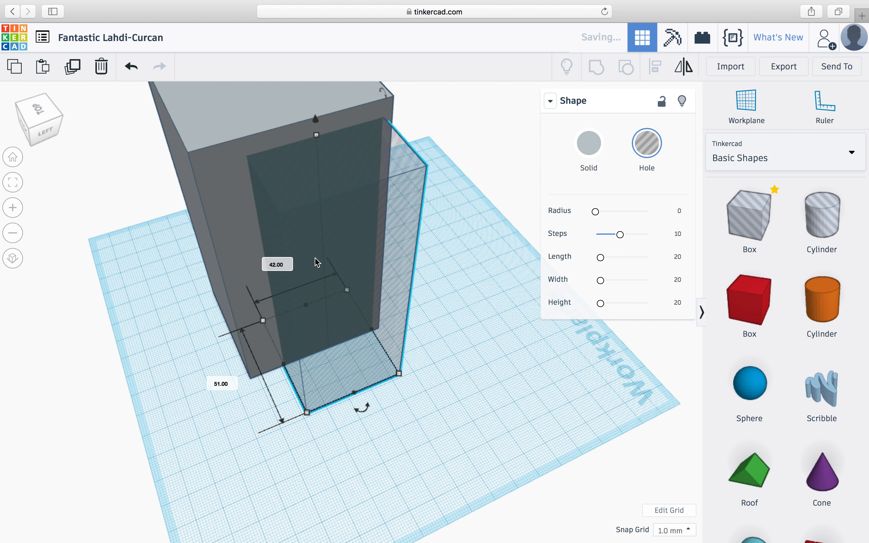
pyautogui.moveTo(365, 252); pyautogui.dragTo(308, 204)
pyautogui.click(54, 100)
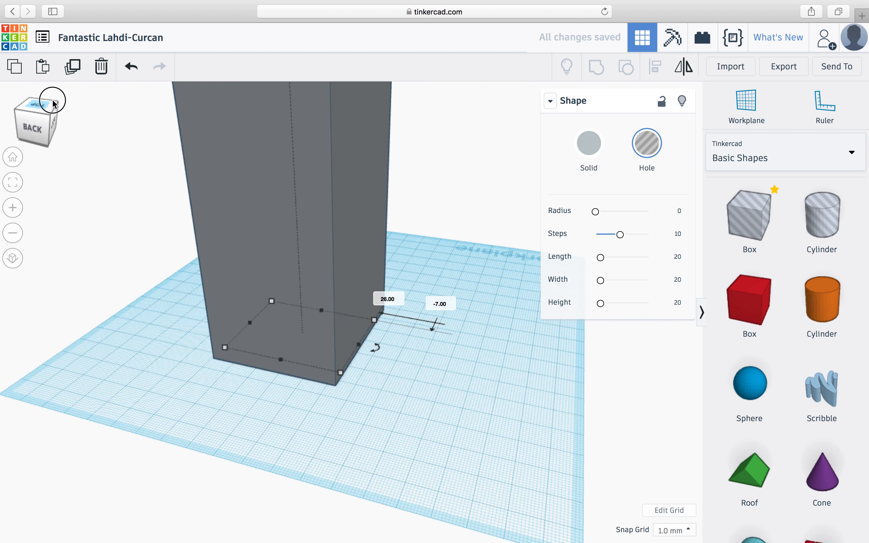
pyautogui.click(61, 105)
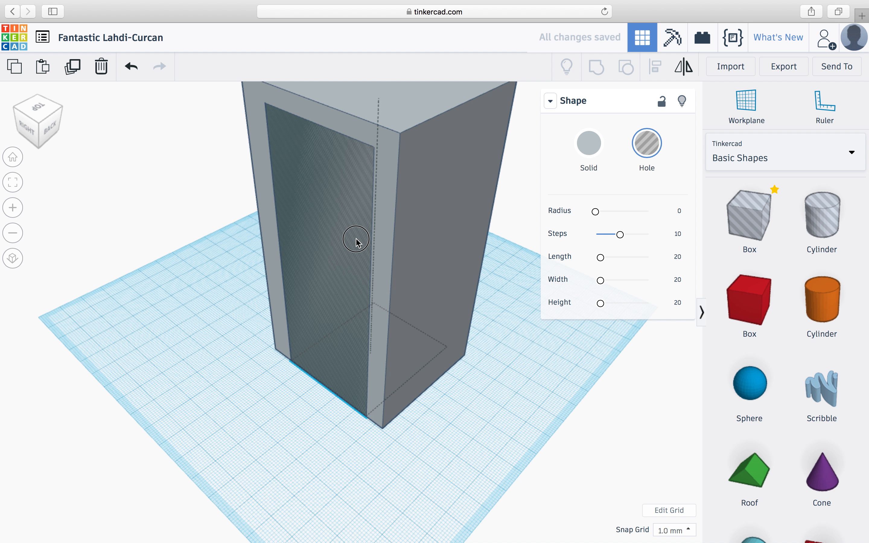
pyautogui.moveTo(326, 388); pyautogui.dragTo(335, 384)
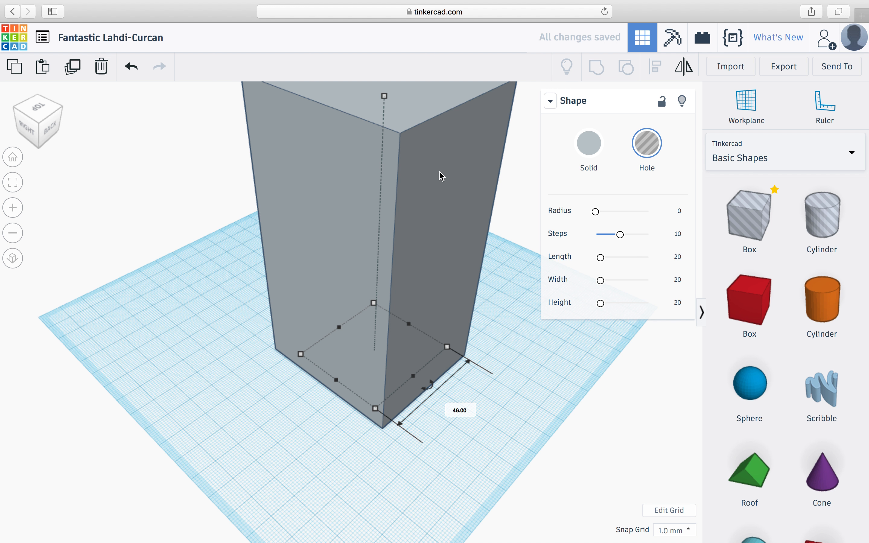
# - Group the tower with the hole block inside it to hollow out the tower
pyautogui.keyDown('shift'); pyautogui.click(425, 155); pyautogui.keyUp('shift')
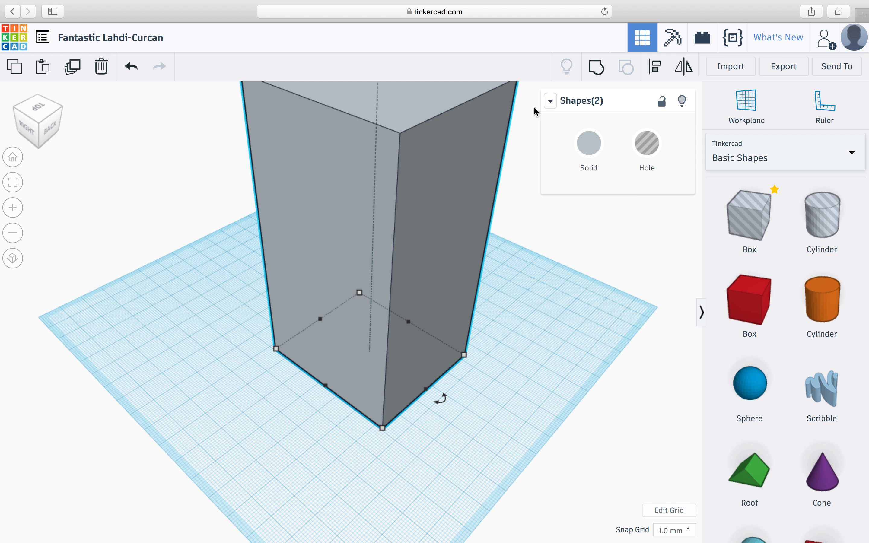
pyautogui.moveTo(435, 392); pyautogui.dragTo(452, 404)
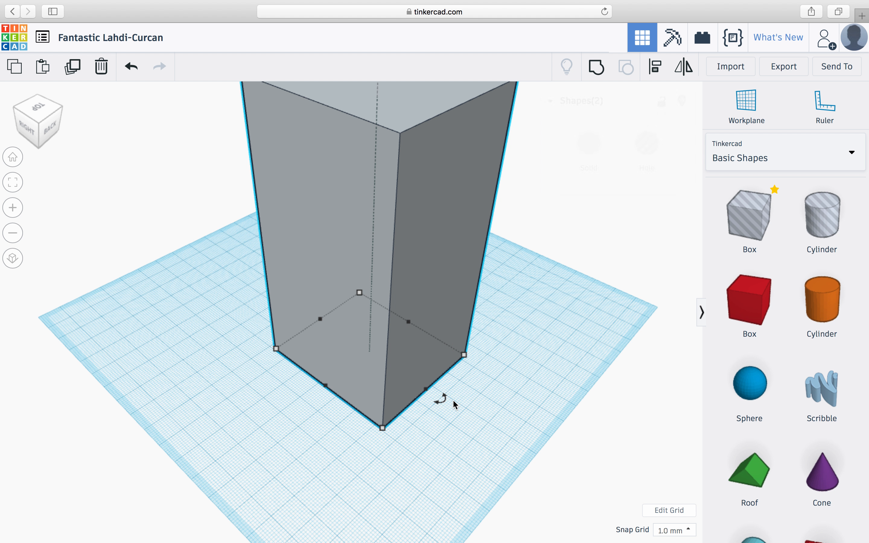
pyautogui.click(605, 74)
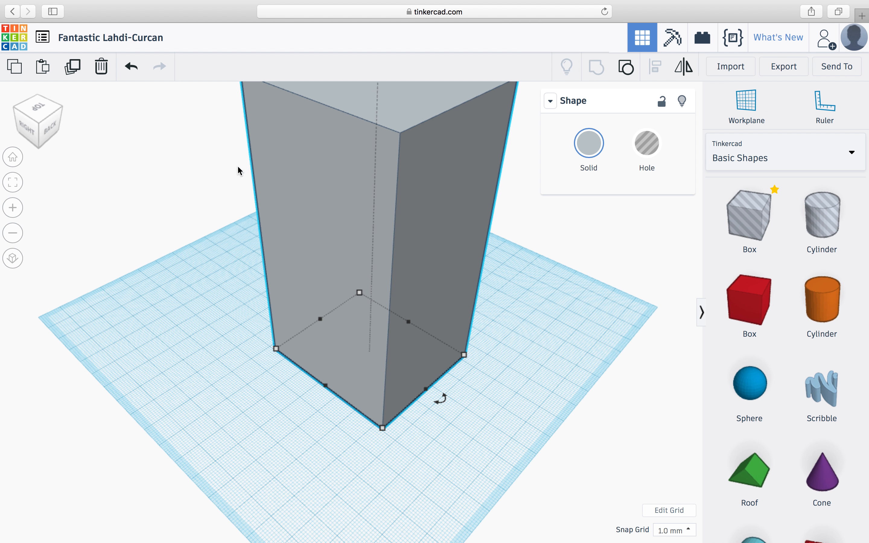
# - Cut a doorway at the base of the tower's front wall using a narrowed box set as a hole and grouped with the tower
pyautogui.moveTo(49, 122); pyautogui.dragTo(67, 128)
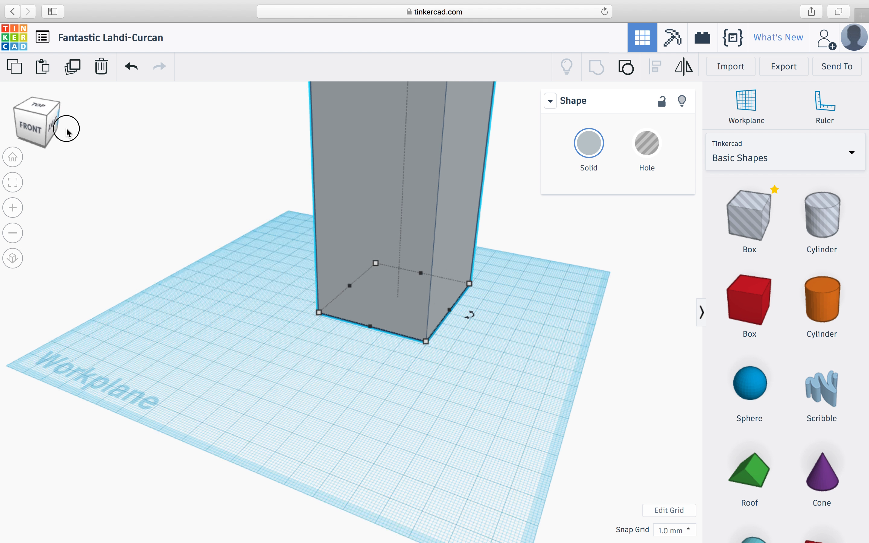
pyautogui.moveTo(748, 314); pyautogui.dragTo(348, 319)
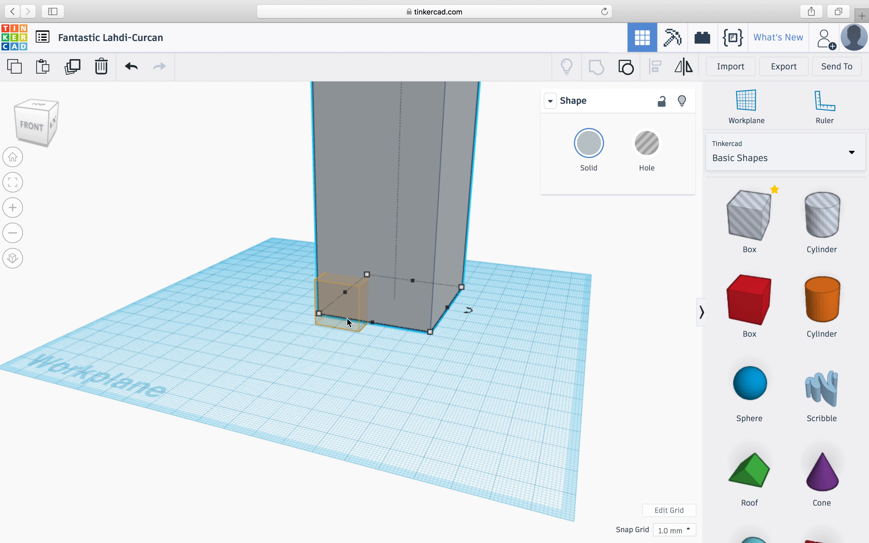
pyautogui.click(380, 315)
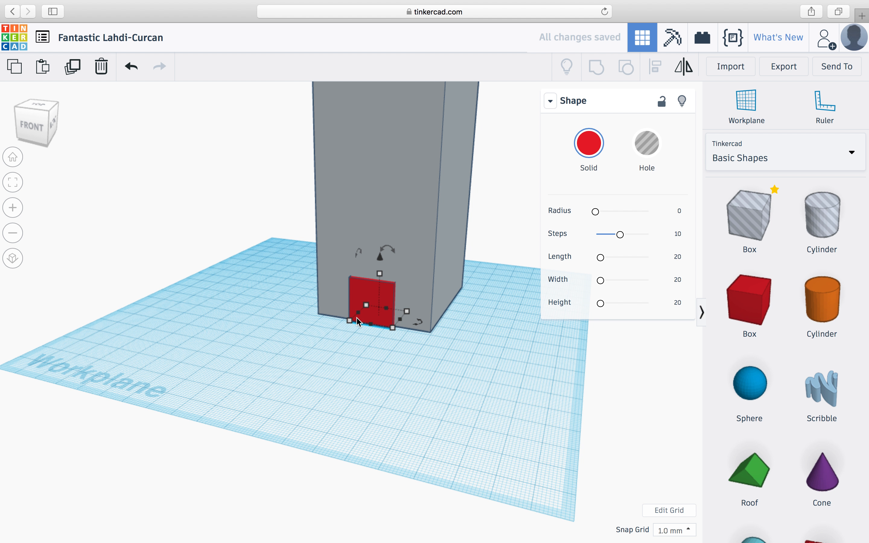
pyautogui.moveTo(368, 306)
pyautogui.mouseDown()
pyautogui.moveTo(387, 316)
pyautogui.moveTo(366, 296)
pyautogui.mouseUp()
pyautogui.click(645, 153)
pyautogui.keyDown('shift'); pyautogui.click(428, 179); pyautogui.keyUp('shift')
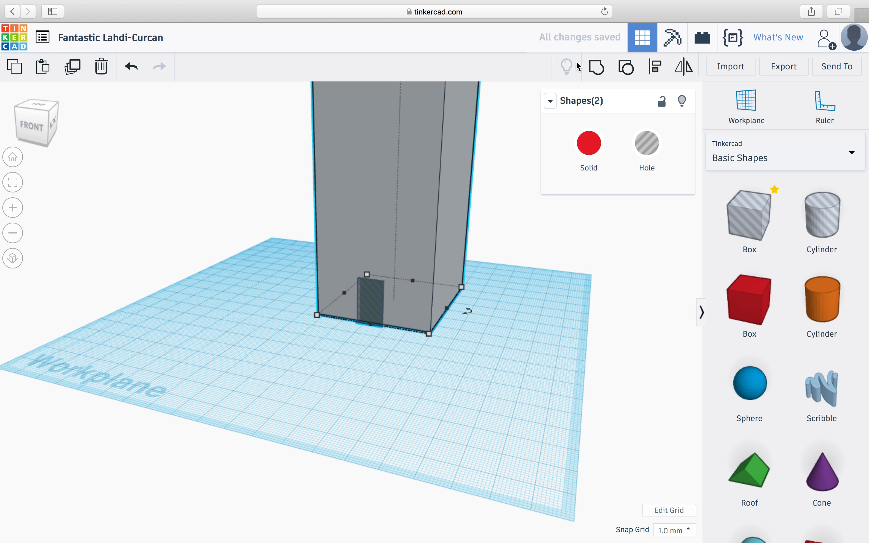
pyautogui.click(596, 69)
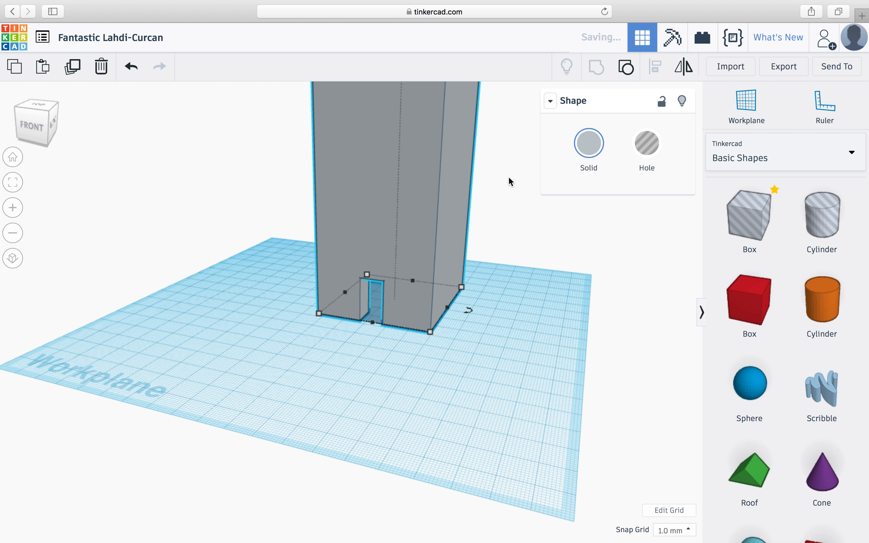
# - Add a box beside the back of the tower, flatten it to 1 mm high, and colour it light cyan
pyautogui.click(45, 126)
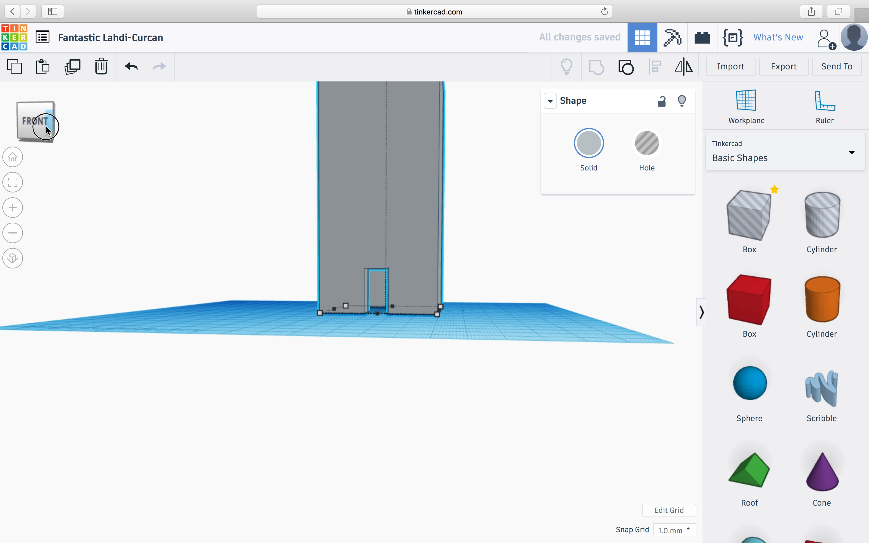
pyautogui.moveTo(51, 127); pyautogui.dragTo(2, 146)
pyautogui.moveTo(743, 323); pyautogui.dragTo(367, 349)
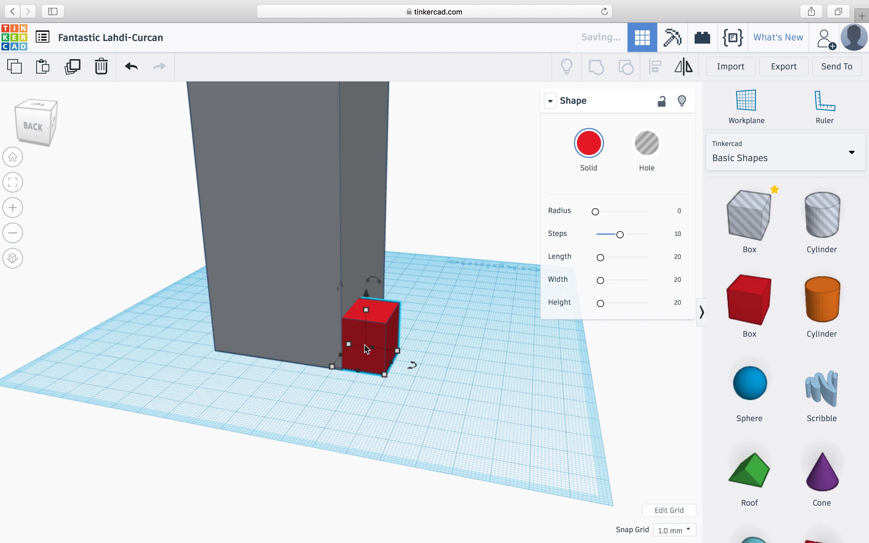
pyautogui.moveTo(366, 310); pyautogui.dragTo(363, 356)
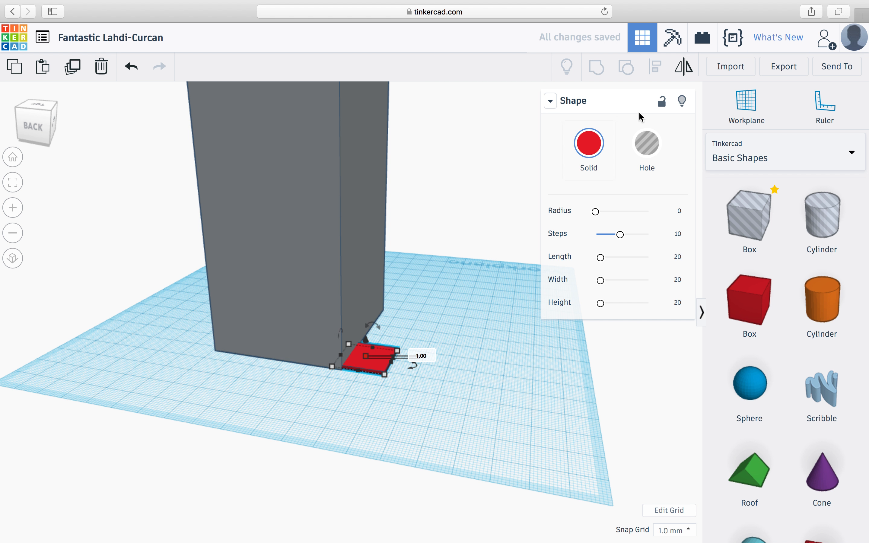
pyautogui.click(590, 151)
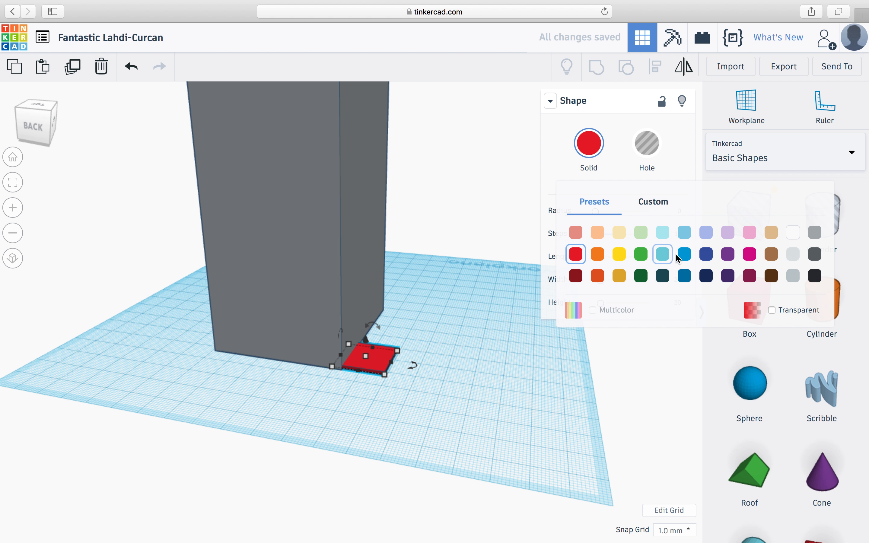
pyautogui.click(665, 232)
# - Move the light cyan slab under the tower and stretch it into a floor of about 48 by 47 mm covering the hollow
pyautogui.moveTo(384, 364); pyautogui.dragTo(338, 357)
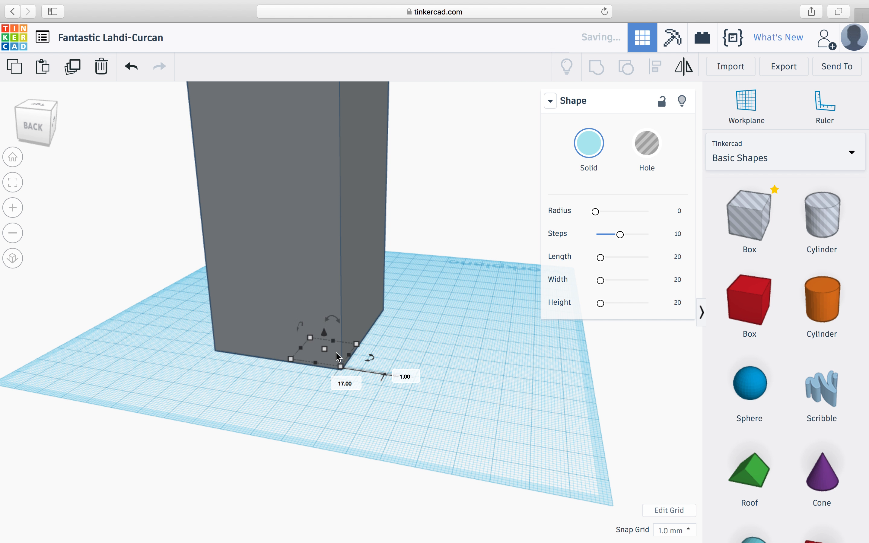
pyautogui.moveTo(29, 123); pyautogui.dragTo(28, 99)
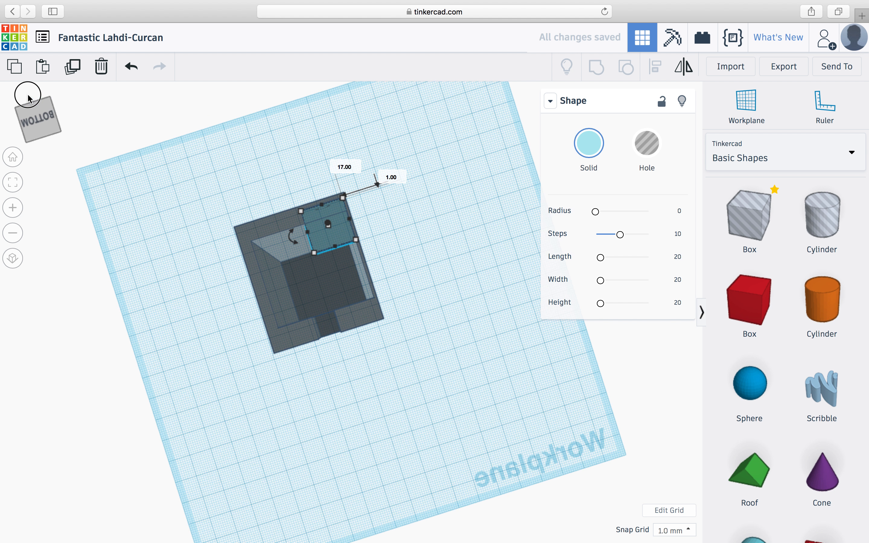
pyautogui.moveTo(314, 253); pyautogui.dragTo(282, 325)
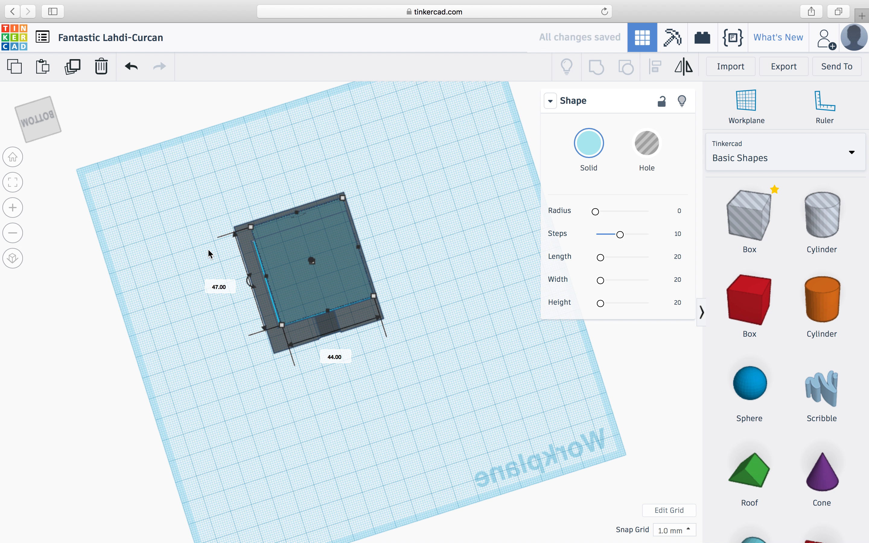
pyautogui.moveTo(270, 278); pyautogui.dragTo(259, 281)
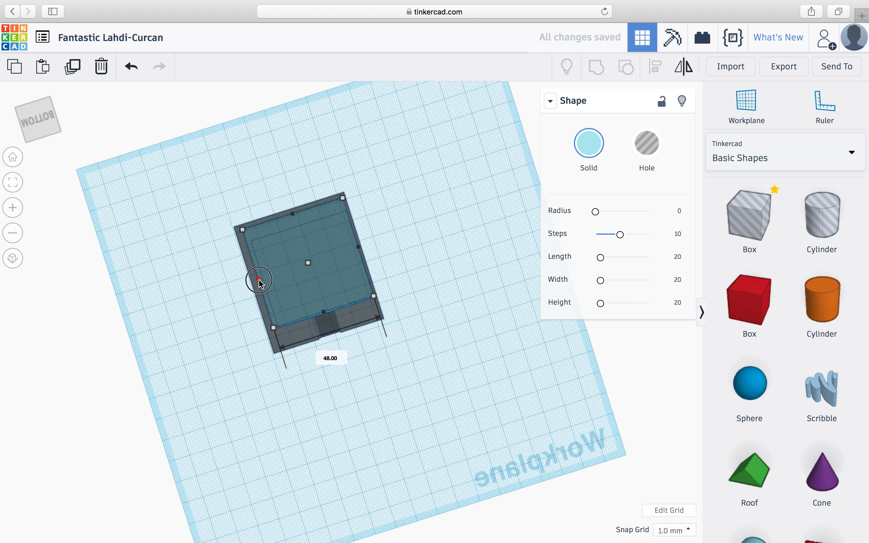
# - Add a red box in front of the tower and shape it into a column about 7 by 8 mm and 123 mm tall
pyautogui.moveTo(51, 109); pyautogui.dragTo(11, 138)
pyautogui.click(12, 151)
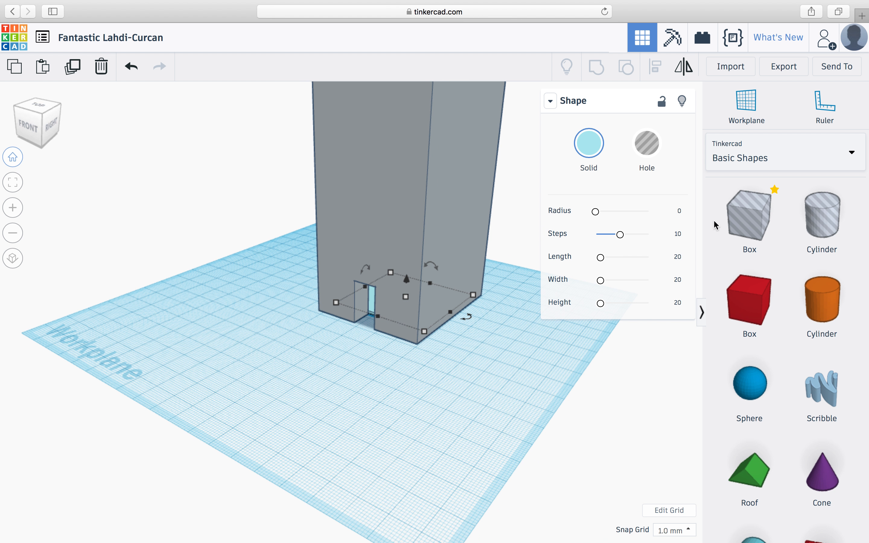
pyautogui.moveTo(777, 317); pyautogui.dragTo(387, 373)
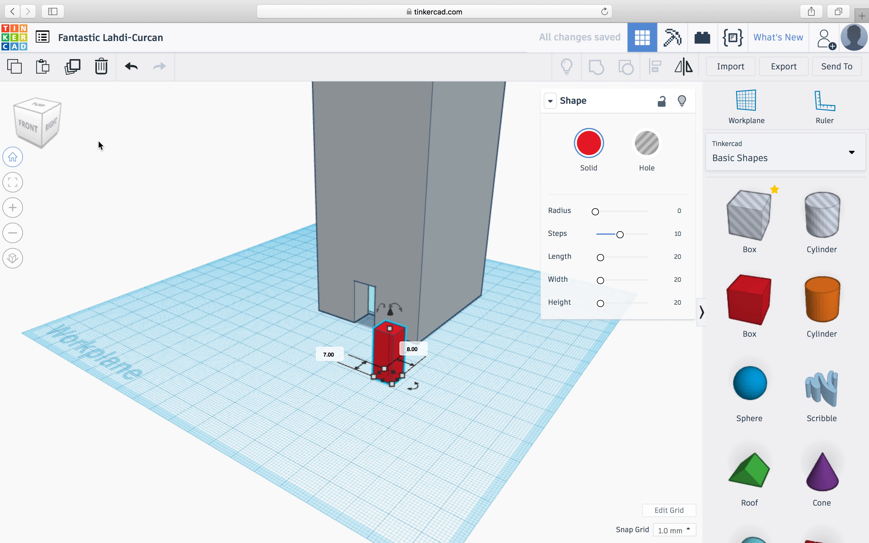
pyautogui.click(13, 157)
pyautogui.moveTo(463, 339); pyautogui.dragTo(593, 79)
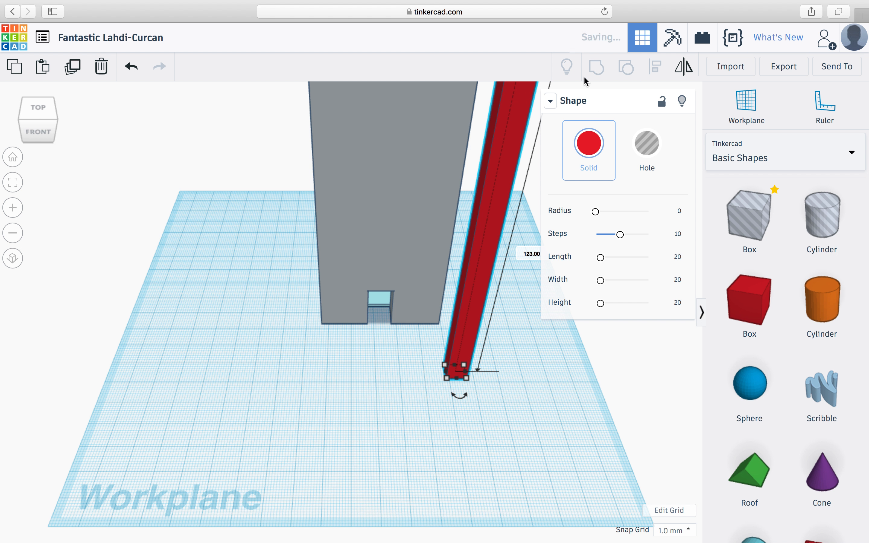
# - Move the red column about 79 mm back and 11 mm sideways so it stands against the tower's right wall
pyautogui.moveTo(362, 285); pyautogui.dragTo(256, 319, button='right')
pyautogui.moveTo(388, 306); pyautogui.dragTo(396, 296)
pyautogui.moveTo(394, 334); pyautogui.dragTo(550, 115)
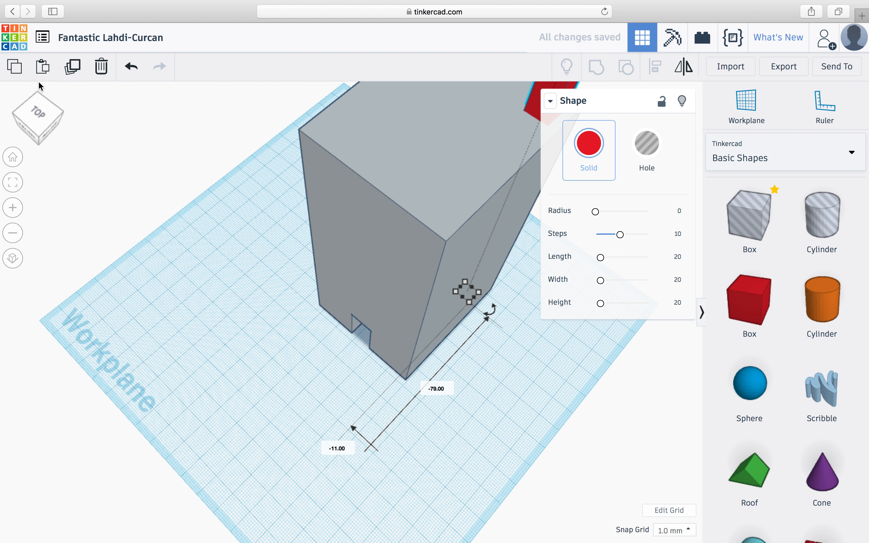
# - Enlarge the red column's base to about 15 by 13 mm in the tower's back corner and colour it light grey
pyautogui.moveTo(52, 102); pyautogui.dragTo(26, 110)
pyautogui.moveTo(375, 413); pyautogui.dragTo(376, 393)
pyautogui.click(586, 147)
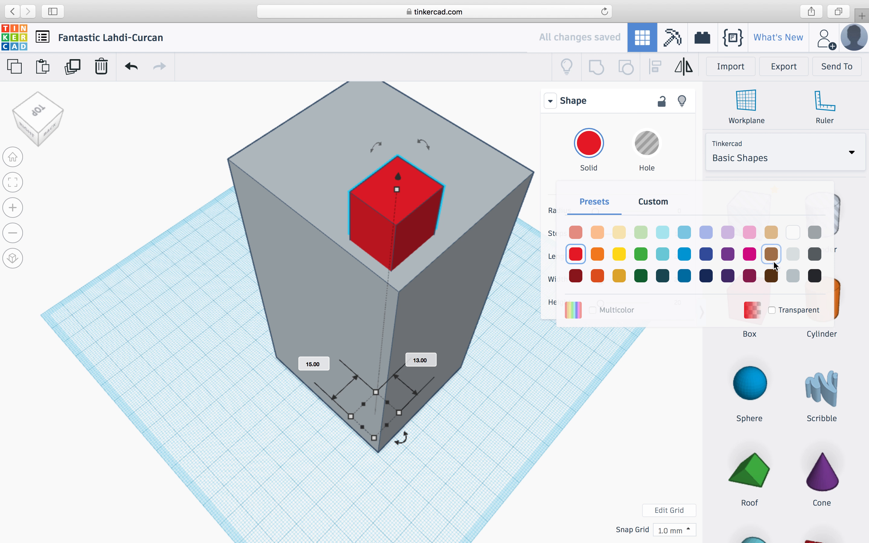
pyautogui.click(797, 254)
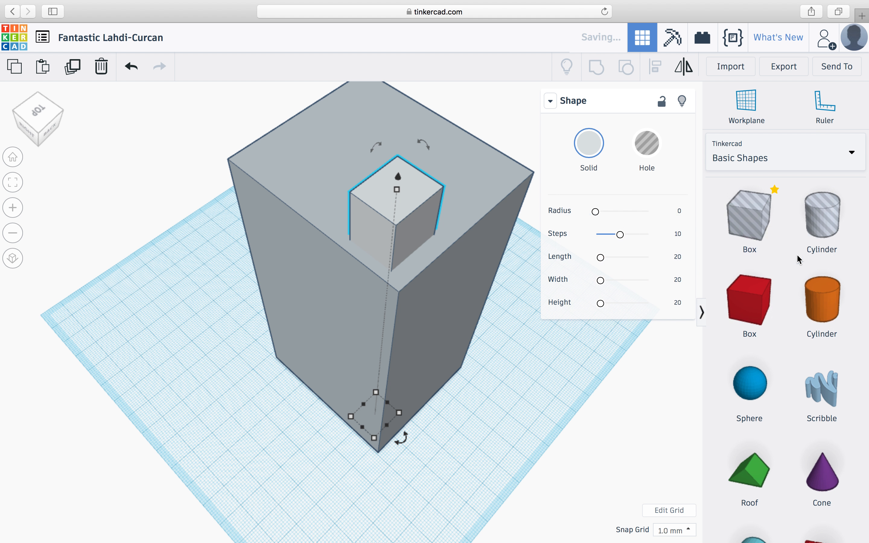
pyautogui.moveTo(773, 295); pyautogui.dragTo(319, 445)
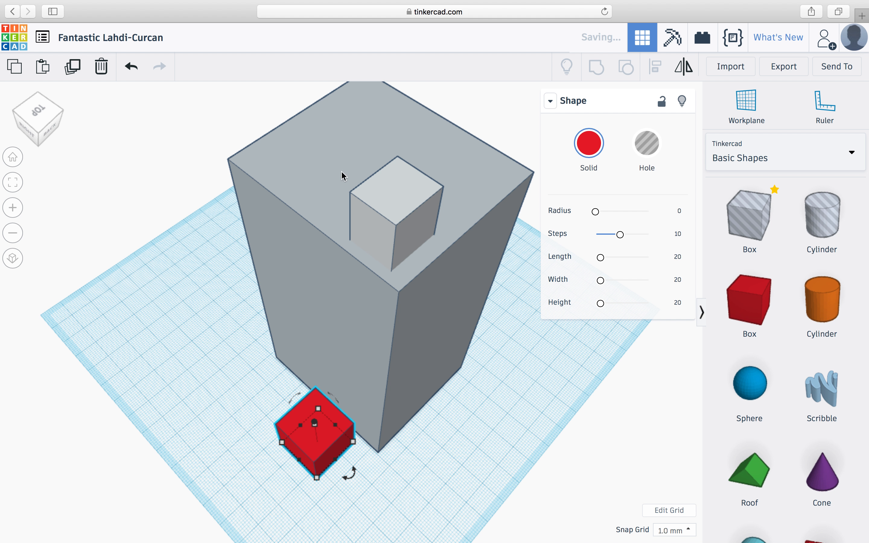
pyautogui.click(102, 66)
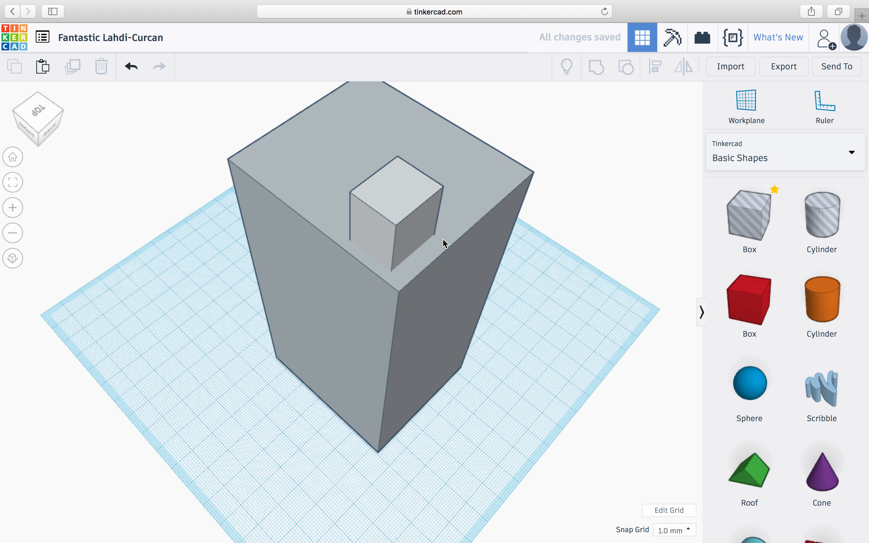
# - Duplicate the light grey column, move the copy outside the tower, and narrow its base to about 10 by 9 mm
pyautogui.click(407, 215)
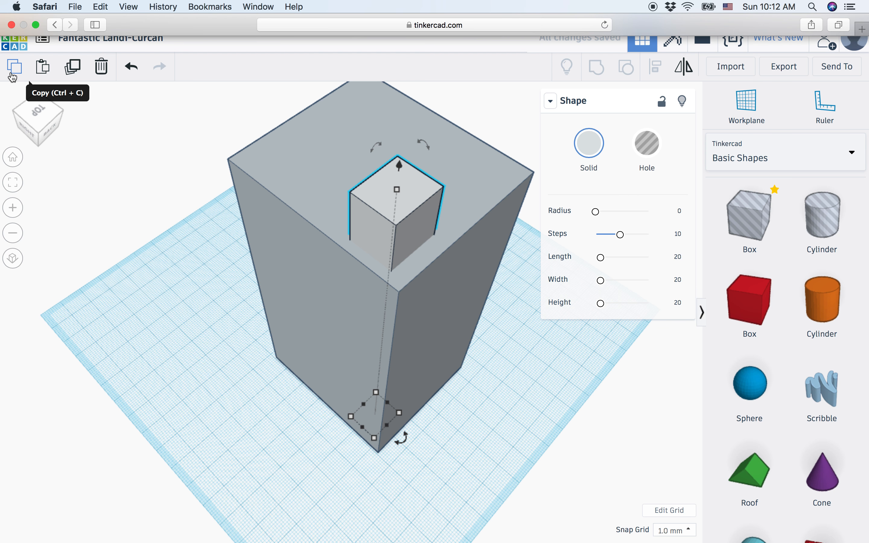
pyautogui.click(43, 70)
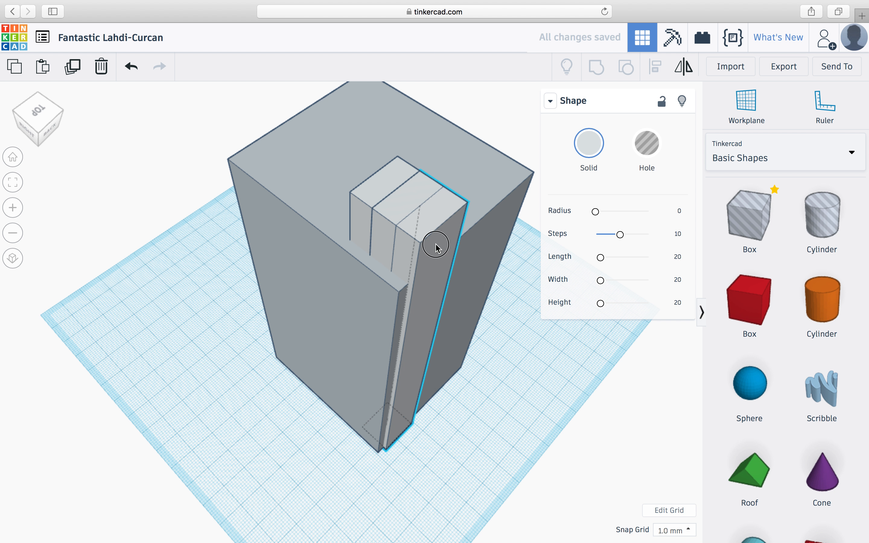
pyautogui.moveTo(439, 245); pyautogui.dragTo(306, 338)
pyautogui.moveTo(289, 294); pyautogui.dragTo(291, 308)
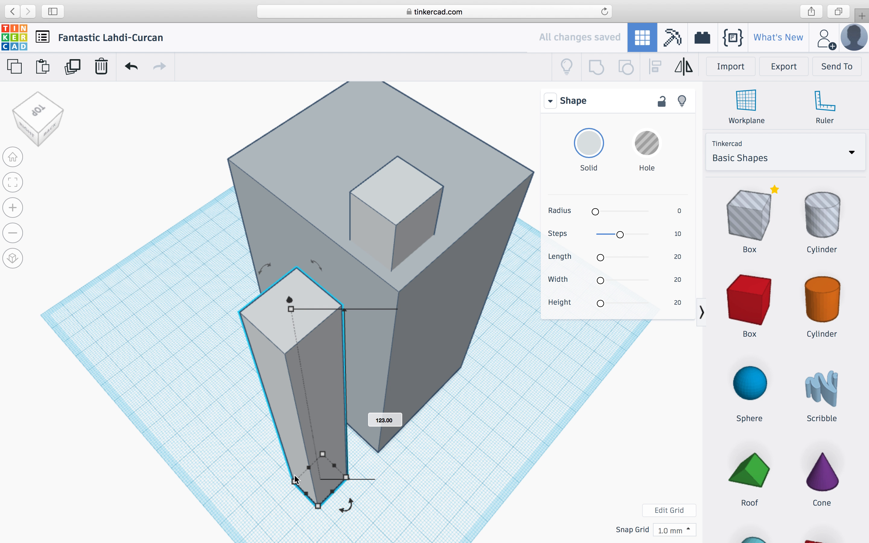
pyautogui.moveTo(295, 483); pyautogui.dragTo(309, 478)
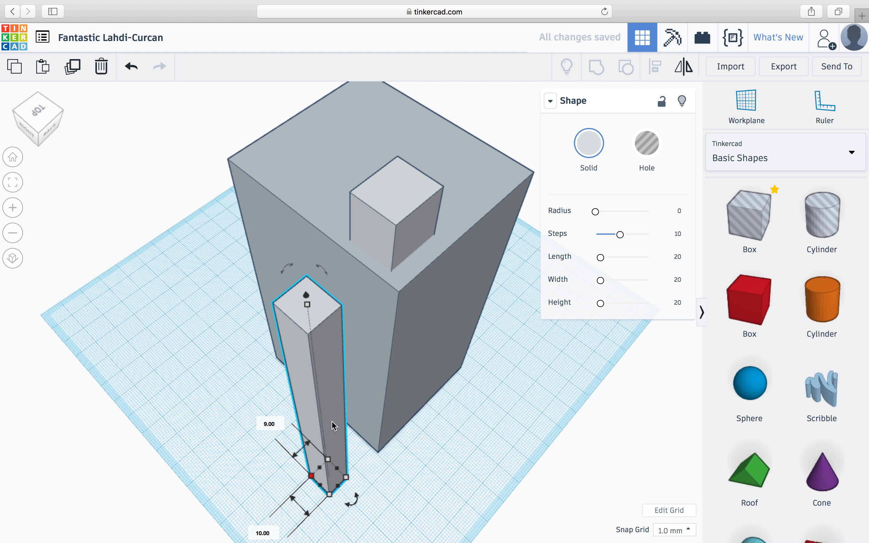
# - Move the narrower copy inside the original column, turn it into a hole, and group both to hollow the column
pyautogui.moveTo(329, 407); pyautogui.dragTo(400, 317)
pyautogui.click(647, 143)
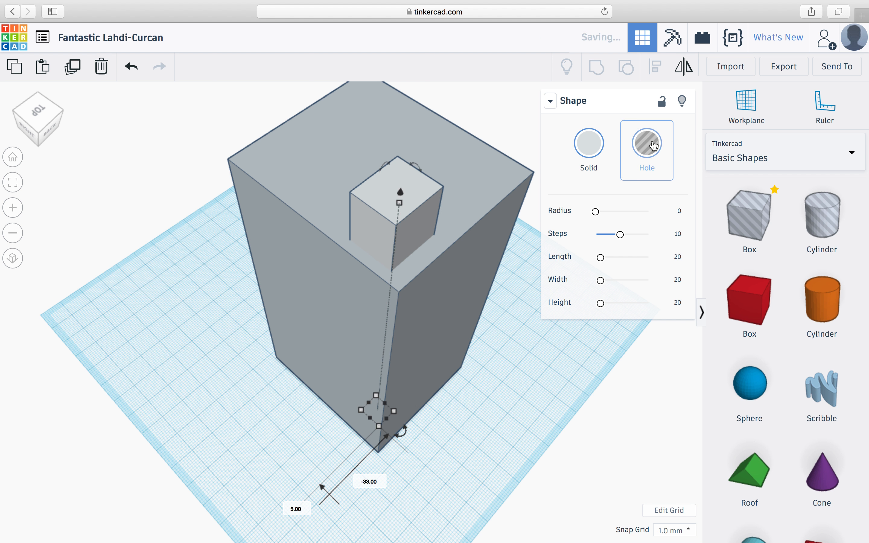
pyautogui.keyDown('shift'); pyautogui.click(422, 196); pyautogui.keyUp('shift')
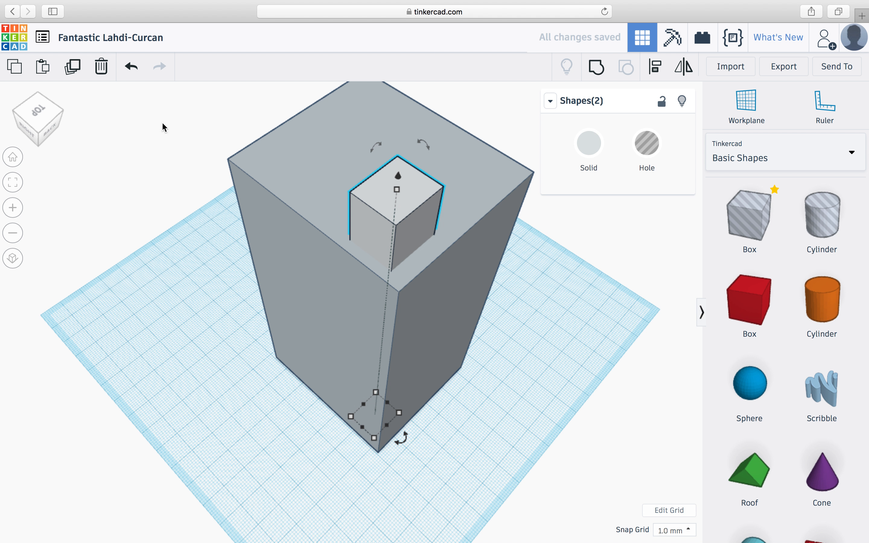
pyautogui.moveTo(48, 122); pyautogui.dragTo(80, 131)
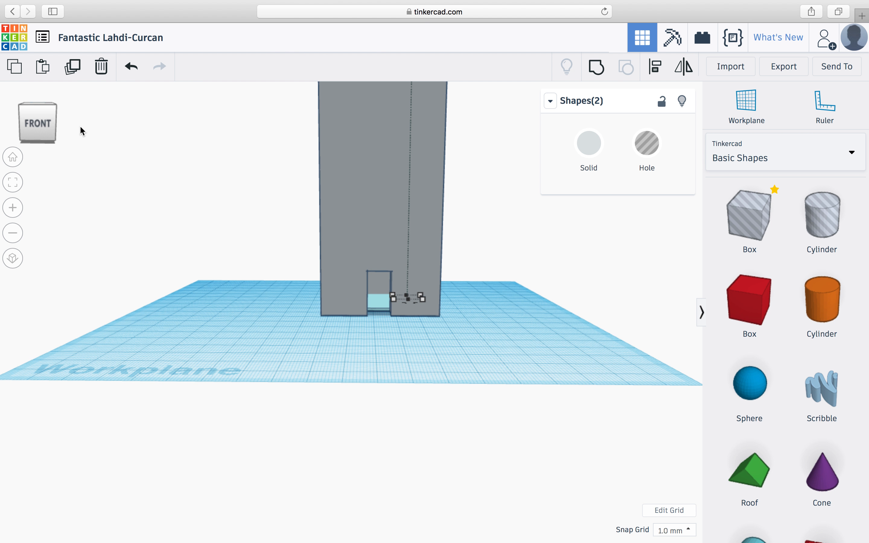
pyautogui.click(597, 67)
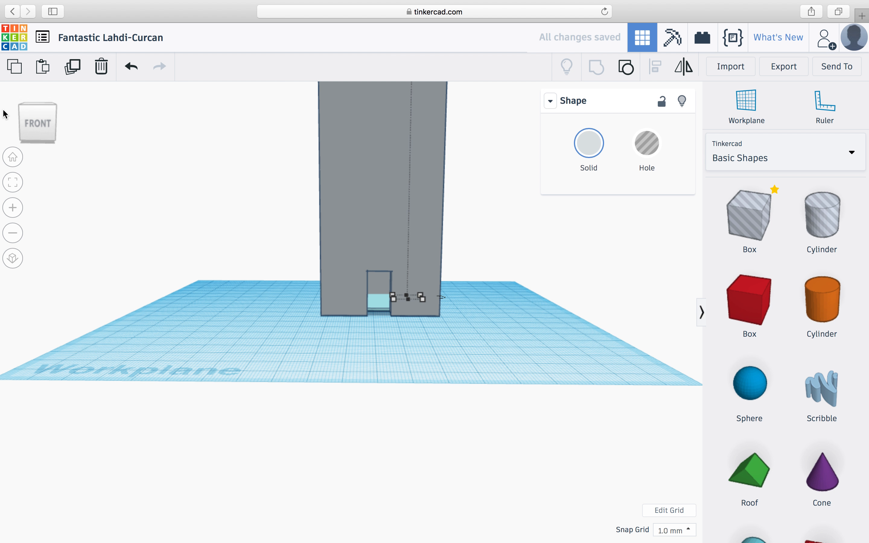
# - Move the hollow grey column about 39 mm by 9 mm so it stands clear of the tower
pyautogui.moveTo(40, 137); pyautogui.dragTo(4, 140)
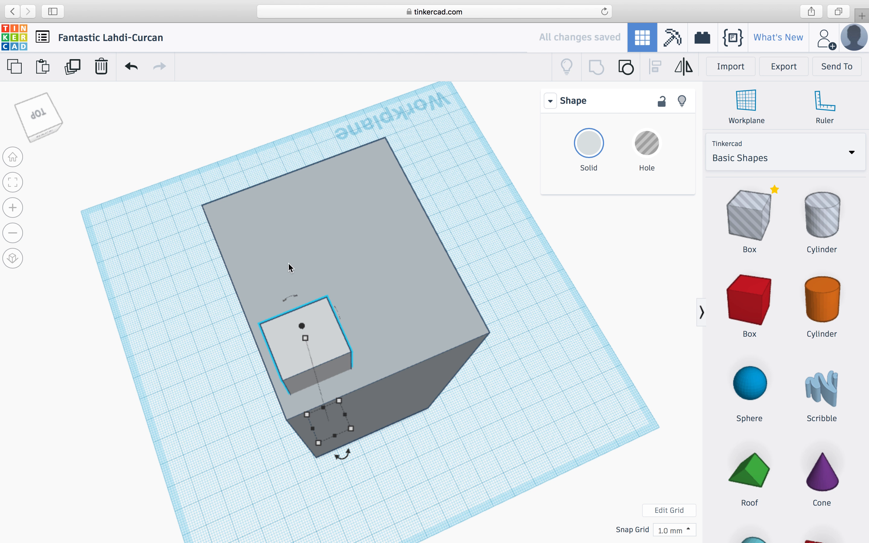
pyautogui.moveTo(36, 115); pyautogui.dragTo(24, 109)
pyautogui.moveTo(236, 148); pyautogui.dragTo(64, 158)
pyautogui.moveTo(38, 114); pyautogui.dragTo(53, 110)
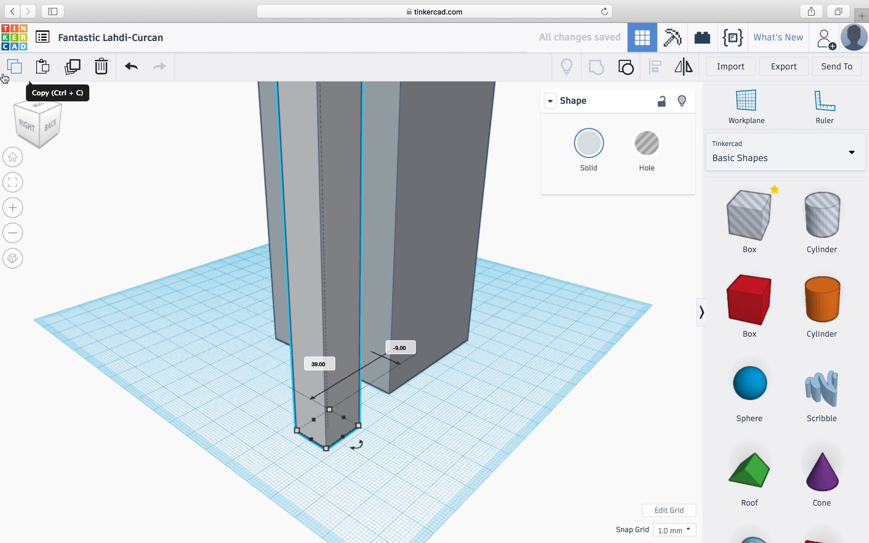
# - Duplicate the hollow column, shrink the copy to about 5 by 3.5 mm at the column's foot, and make it a hole
pyautogui.click(16, 68)
pyautogui.click(43, 67)
pyautogui.moveTo(36, 118); pyautogui.dragTo(40, 126)
pyautogui.moveTo(179, 189); pyautogui.dragTo(261, 487)
pyautogui.click(647, 143)
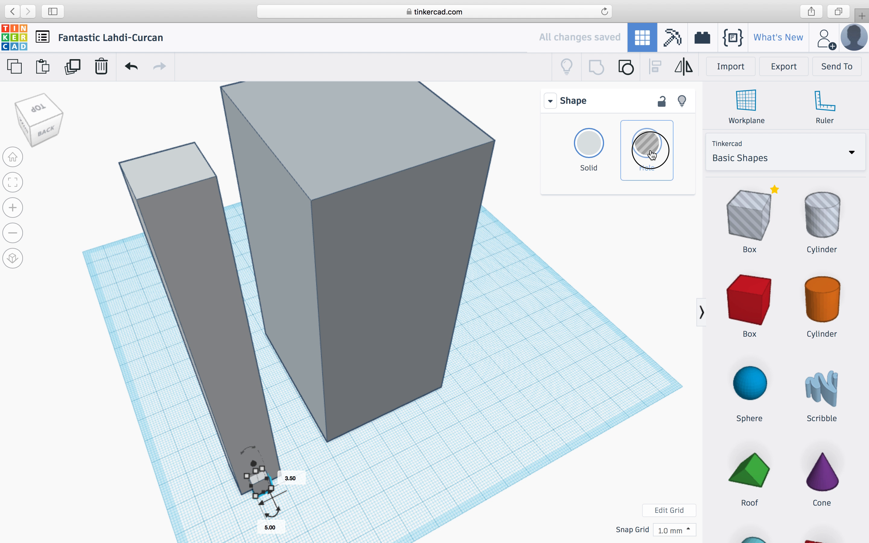
# - Group the small hole with the column to cut a doorway, and move the column about 38 mm back into the tower's corner
pyautogui.keyDown('shift'); pyautogui.click(204, 296); pyautogui.keyUp('shift')
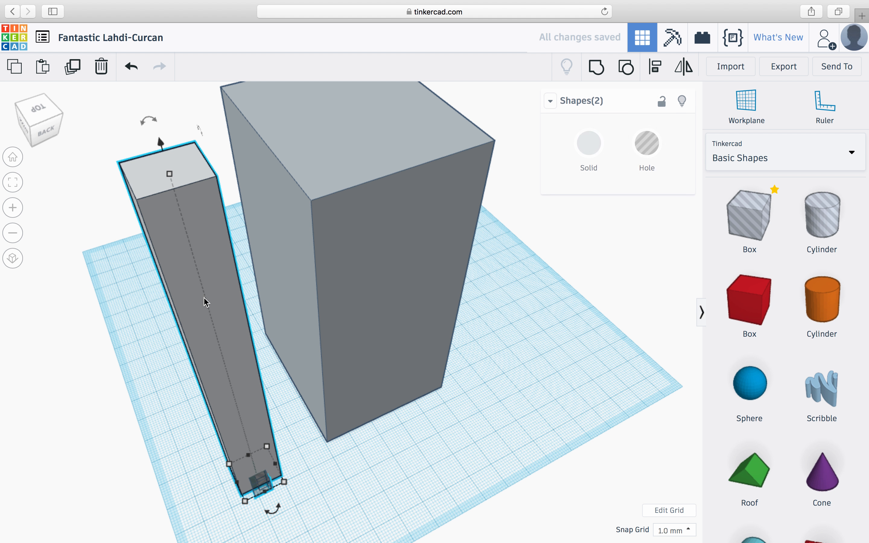
pyautogui.click(603, 73)
pyautogui.click(51, 112)
pyautogui.moveTo(50, 110); pyautogui.dragTo(50, 103)
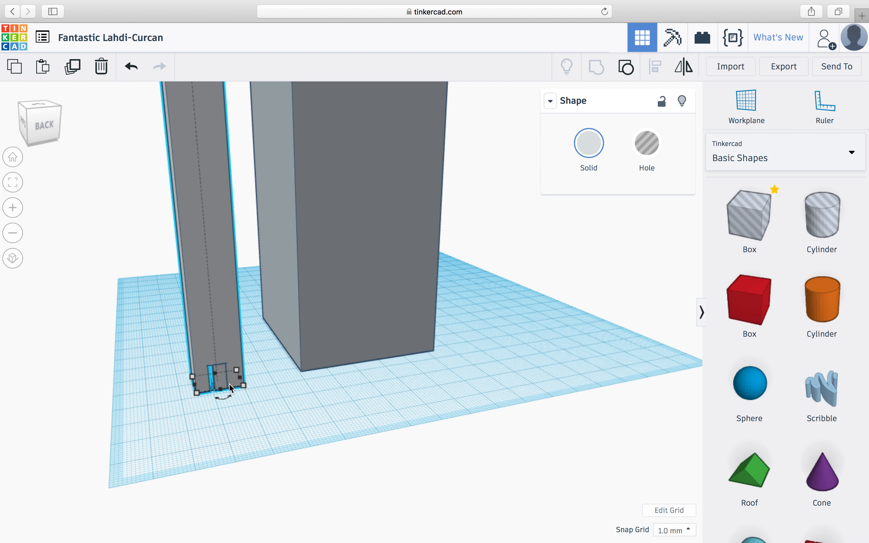
pyautogui.moveTo(26, 131)
pyautogui.mouseDown()
pyautogui.moveTo(30, 144)
pyautogui.moveTo(29, 137)
pyautogui.mouseUp()
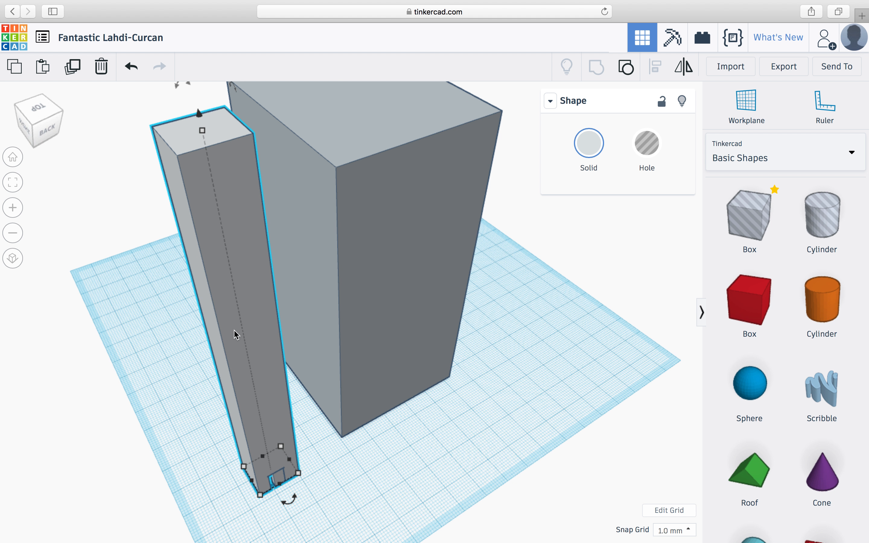
pyautogui.moveTo(294, 497); pyautogui.dragTo(348, 275)
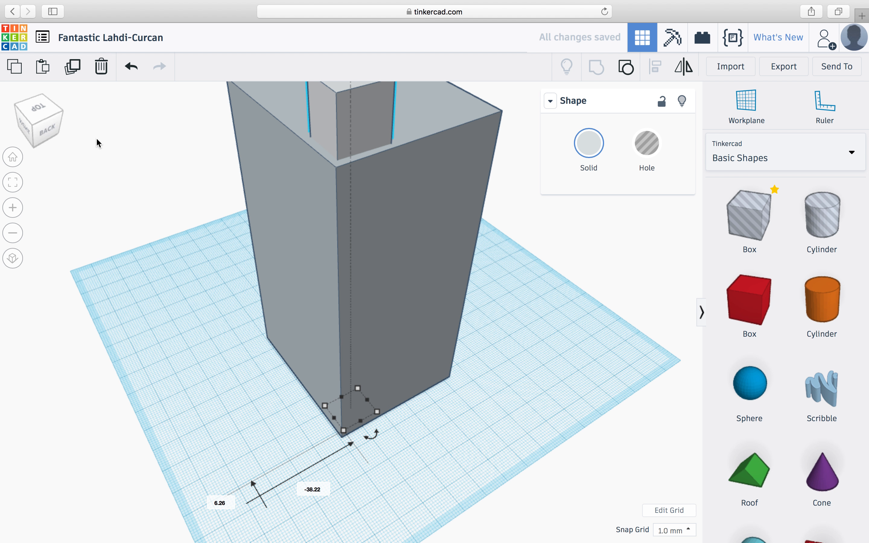
# - Add a red box, shrink it, and raise it against the side of the grey column above the tower's roof
pyautogui.moveTo(34, 131); pyautogui.dragTo(62, 129)
pyautogui.click(750, 300)
pyautogui.click(333, 413)
pyautogui.moveTo(333, 403); pyautogui.dragTo(408, 232)
pyautogui.moveTo(345, 306); pyautogui.dragTo(465, 202)
pyautogui.moveTo(39, 120); pyautogui.dragTo(24, 117)
pyautogui.moveTo(347, 305); pyautogui.dragTo(444, 335)
pyautogui.moveTo(38, 113); pyautogui.dragTo(45, 114)
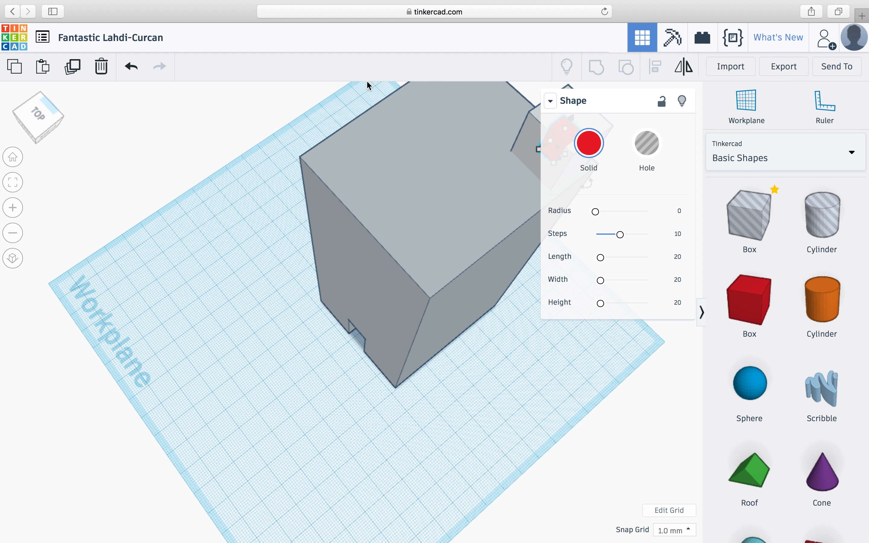
pyautogui.moveTo(354, 151); pyautogui.dragTo(230, 151, button='right')
pyautogui.moveTo(505, 346); pyautogui.dragTo(494, 358)
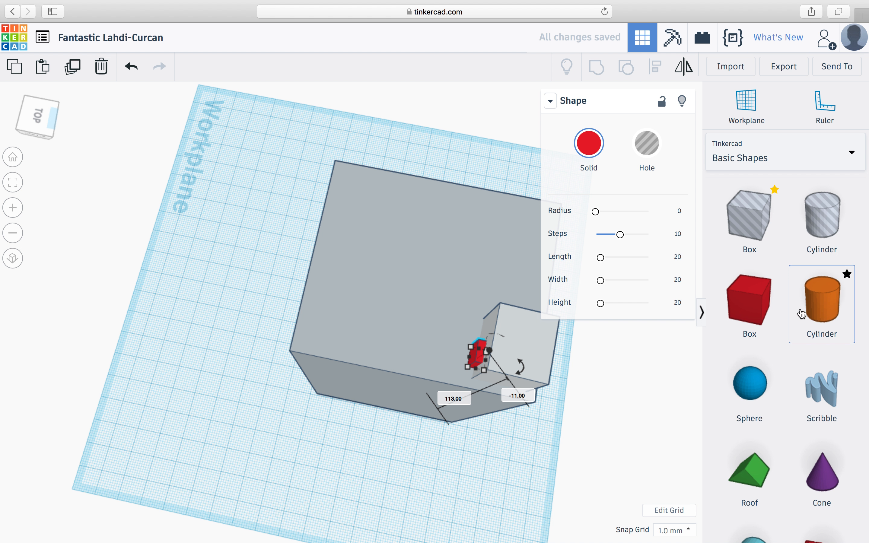
# - Turn the small red box into a hole and group it with the column to cut an opening above the roof
pyautogui.click(643, 139)
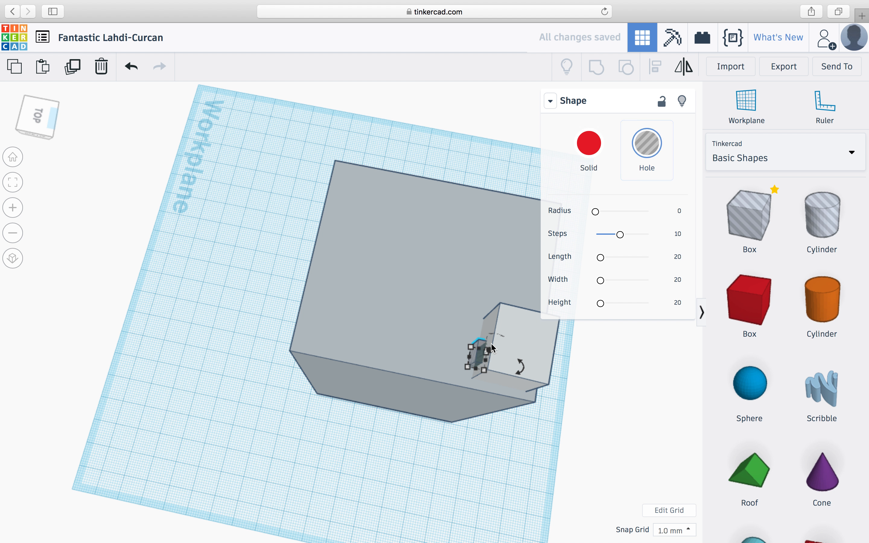
pyautogui.keyDown('shift'); pyautogui.click(528, 321); pyautogui.keyUp('shift')
pyautogui.click(597, 68)
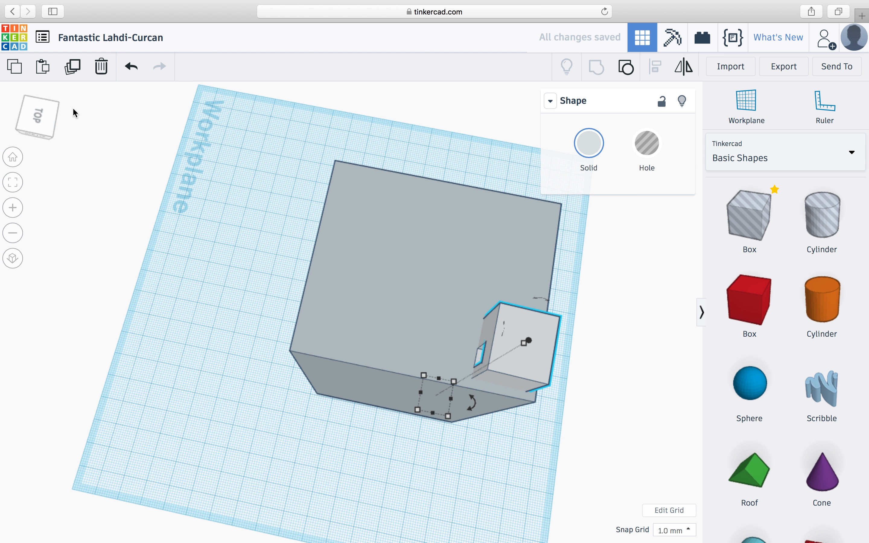
# - Place a box about 18 mm tall on the tower's roof, away from the column, and colour it grey
pyautogui.moveTo(743, 287); pyautogui.dragTo(267, 223)
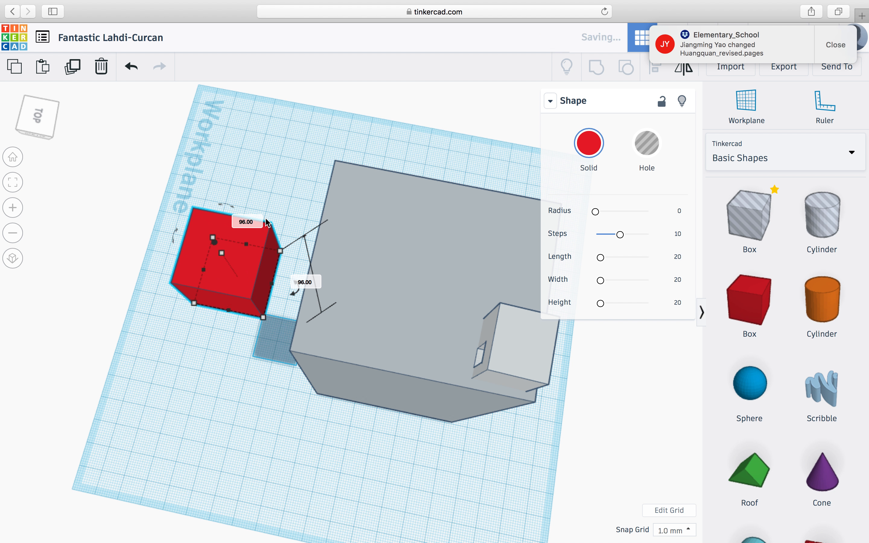
pyautogui.moveTo(266, 292); pyautogui.dragTo(402, 313)
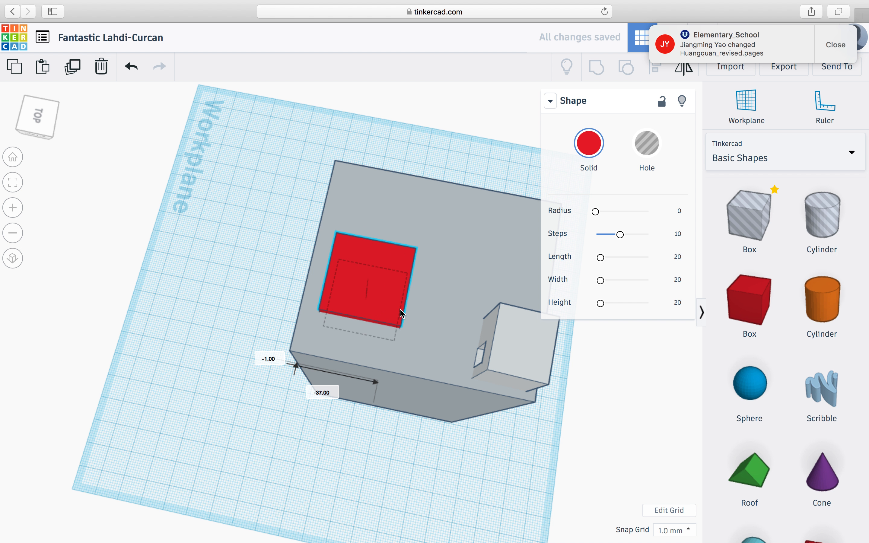
pyautogui.moveTo(370, 279)
pyautogui.mouseDown()
pyautogui.moveTo(365, 229)
pyautogui.moveTo(374, 284)
pyautogui.moveTo(371, 272)
pyautogui.mouseUp()
pyautogui.click(611, 139)
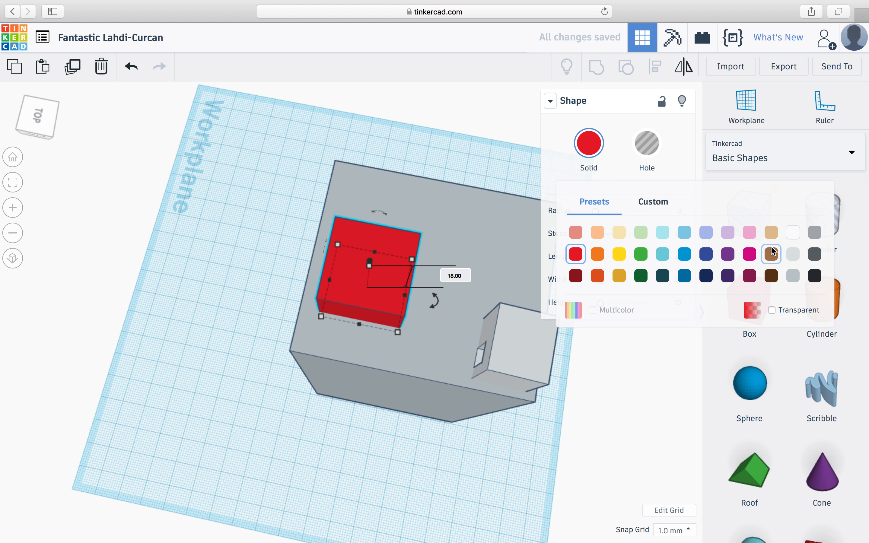
pyautogui.click(792, 276)
# - Add a Stairs shape from the full Shape Generators collection to the workplane beside the tower
pyautogui.click(800, 162)
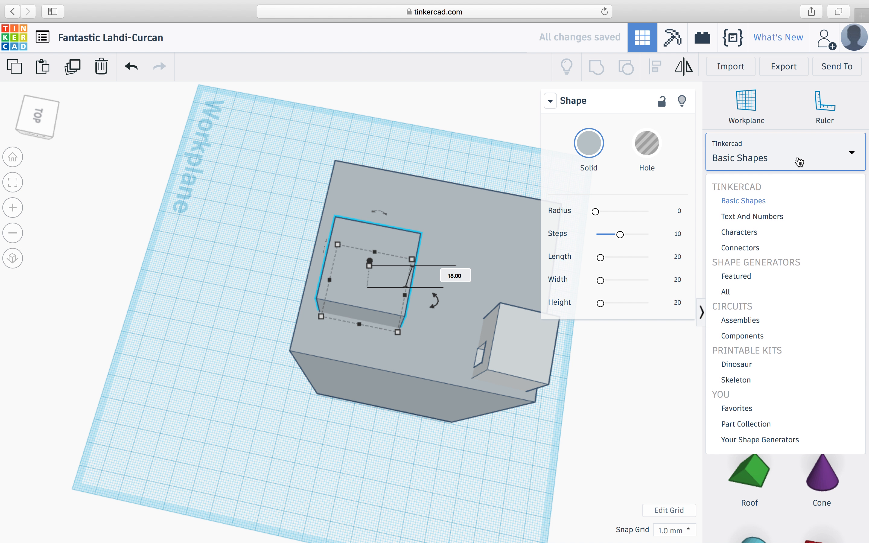
pyautogui.click(757, 293)
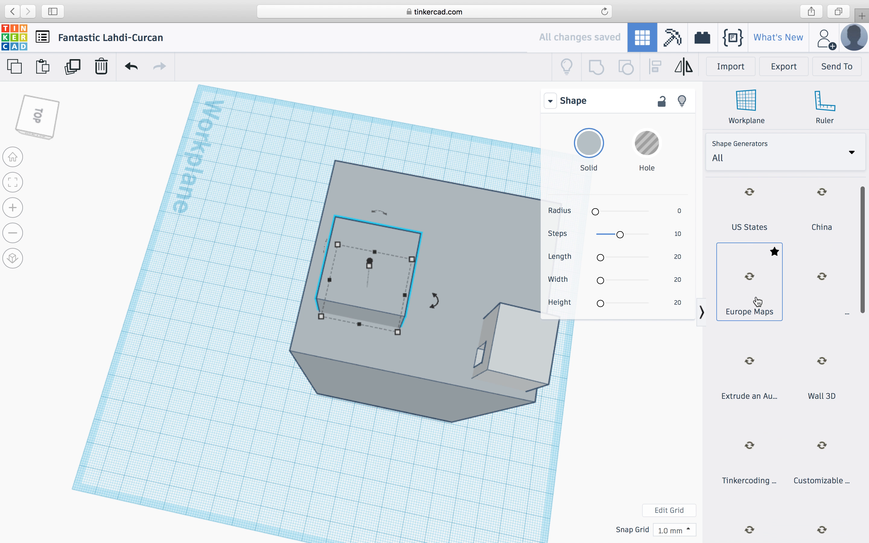
pyautogui.scroll(-3, 758, 302)
pyautogui.scroll(-4, 758, 302)
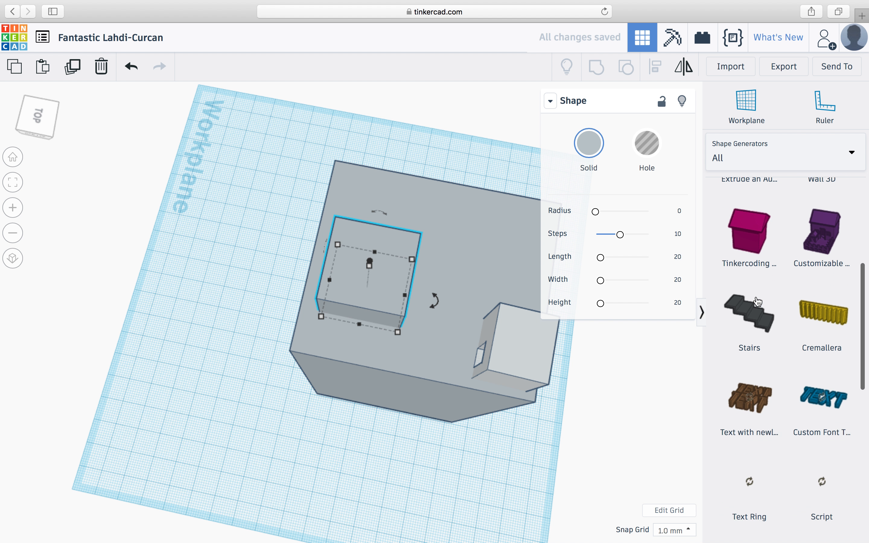
pyautogui.click(270, 396)
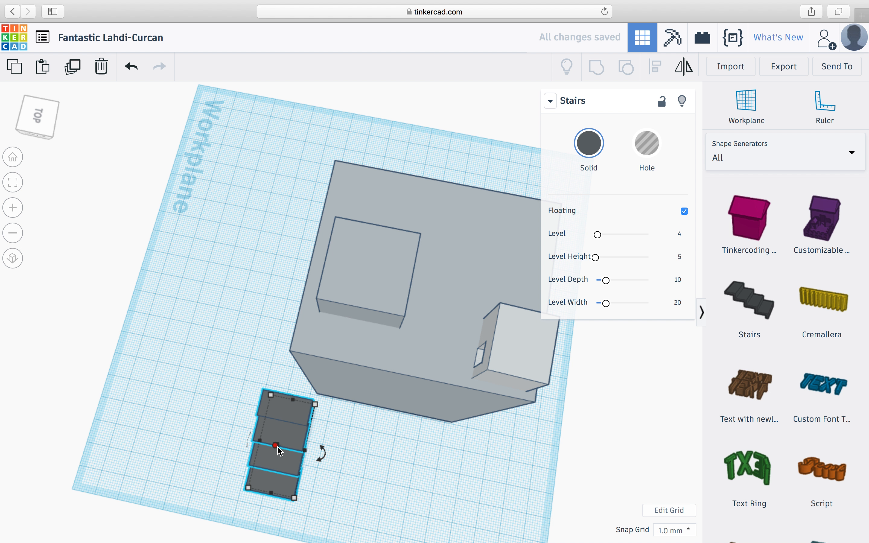
# - Raise the stairs onto the tower's roof and shrink their footprint to about 3 by 17 mm
pyautogui.moveTo(275, 433); pyautogui.dragTo(241, 352)
pyautogui.moveTo(292, 460); pyautogui.dragTo(362, 278)
pyautogui.click(282, 376)
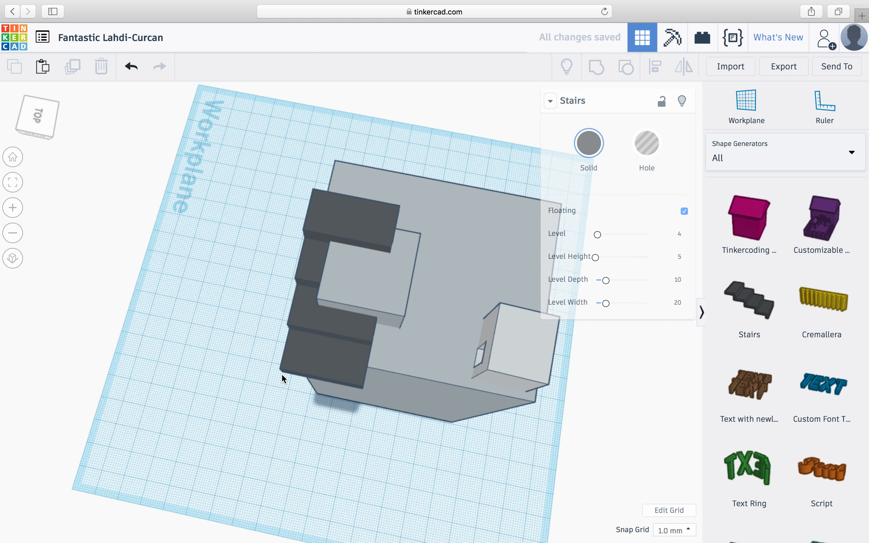
pyautogui.click(283, 370)
pyautogui.moveTo(283, 371); pyautogui.dragTo(374, 302)
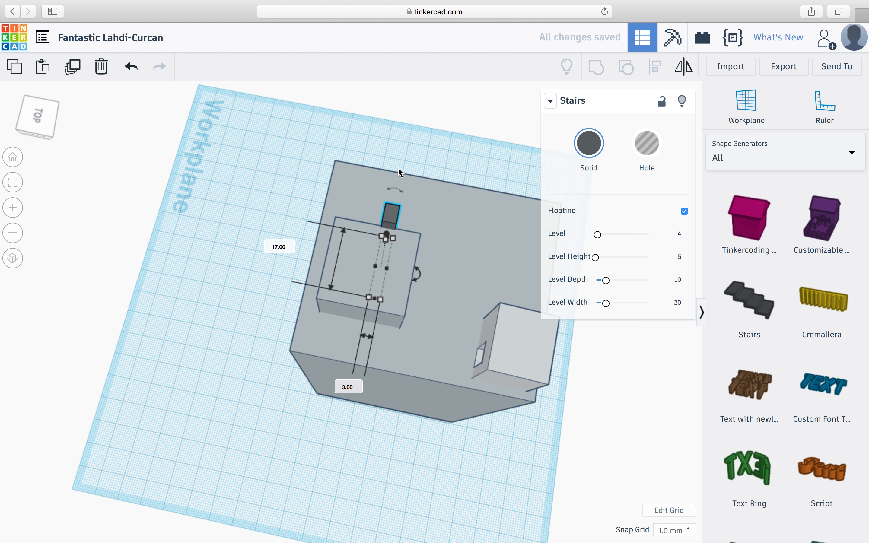
# - Rotate the stairs 90° and move them against the side of the grey roof block
pyautogui.moveTo(392, 220); pyautogui.dragTo(336, 306)
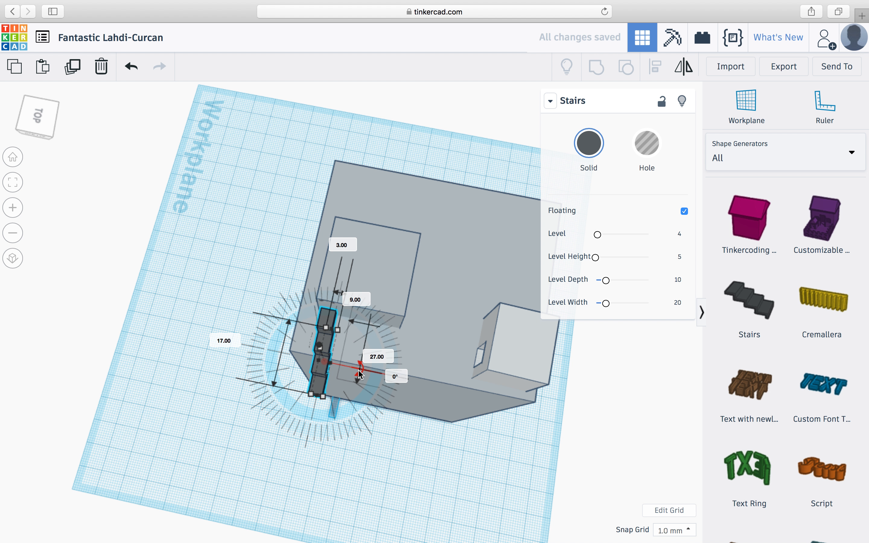
pyautogui.moveTo(361, 375); pyautogui.dragTo(325, 394)
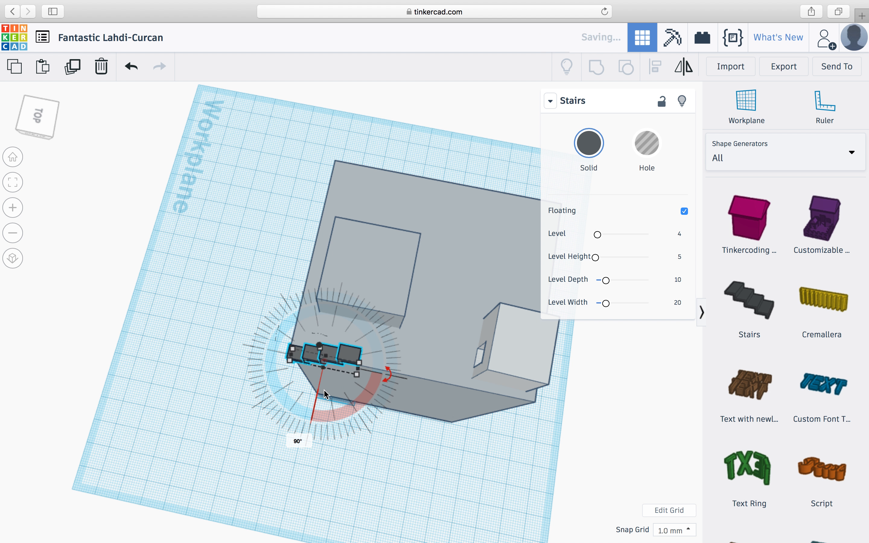
pyautogui.moveTo(349, 356); pyautogui.dragTo(381, 317)
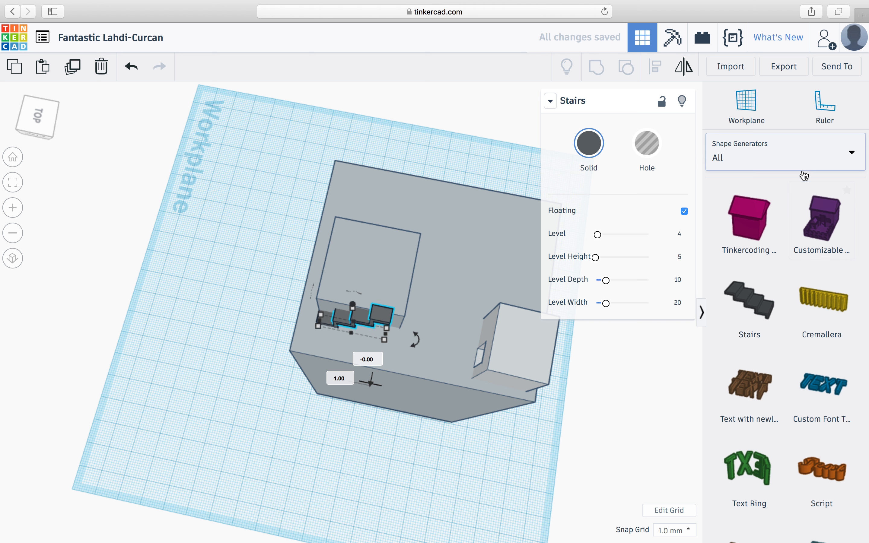
# - Add a Text shape from Basic Shapes on top of the grey roof block and set its text to H
pyautogui.click(798, 155)
pyautogui.click(791, 208)
pyautogui.scroll(-1, 807, 280)
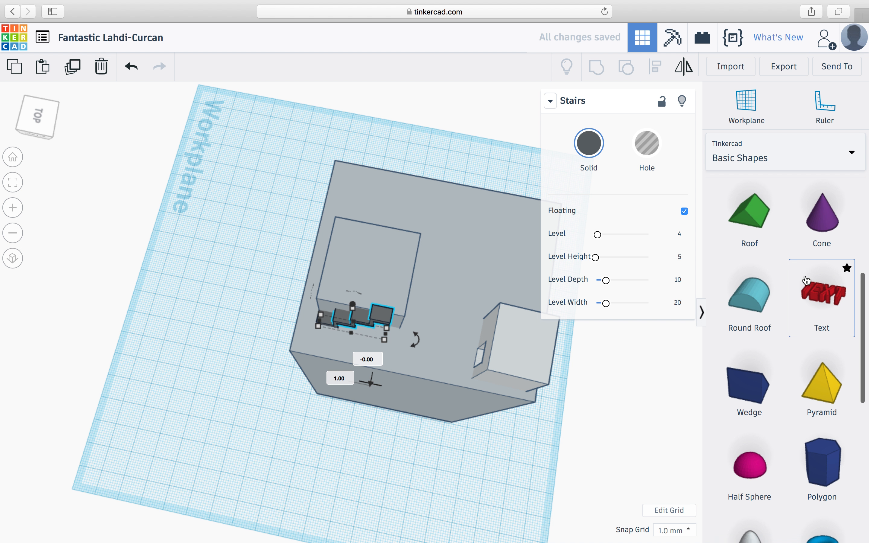
pyautogui.moveTo(807, 280); pyautogui.dragTo(367, 256)
pyautogui.click(666, 214)
pyautogui.press('BackSpace')
pyautogui.press('BackSpace')
pyautogui.press('BackSpace')
pyautogui.press('BackSpace')
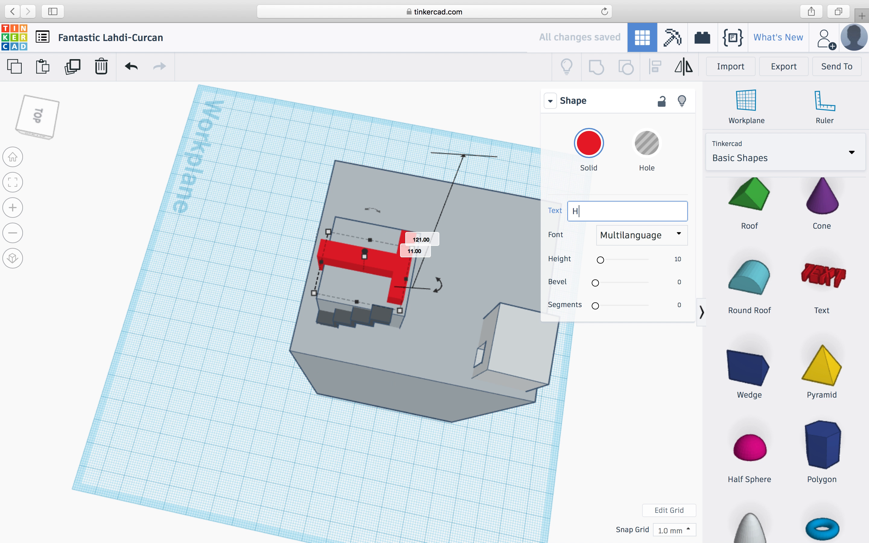
# - Colour the H white, shrink it slightly and centre it on top of the grey roof block
pyautogui.moveTo(384, 251); pyautogui.dragTo(387, 246)
pyautogui.click(589, 143)
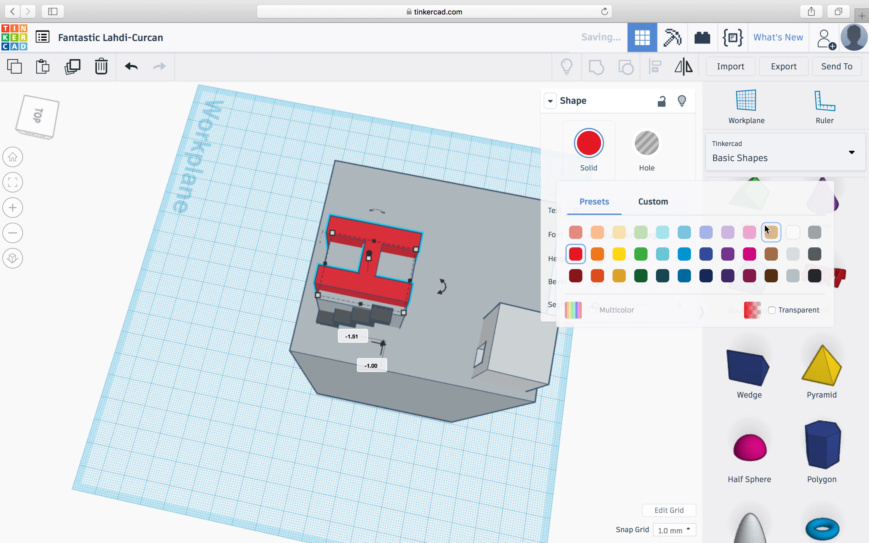
pyautogui.click(792, 234)
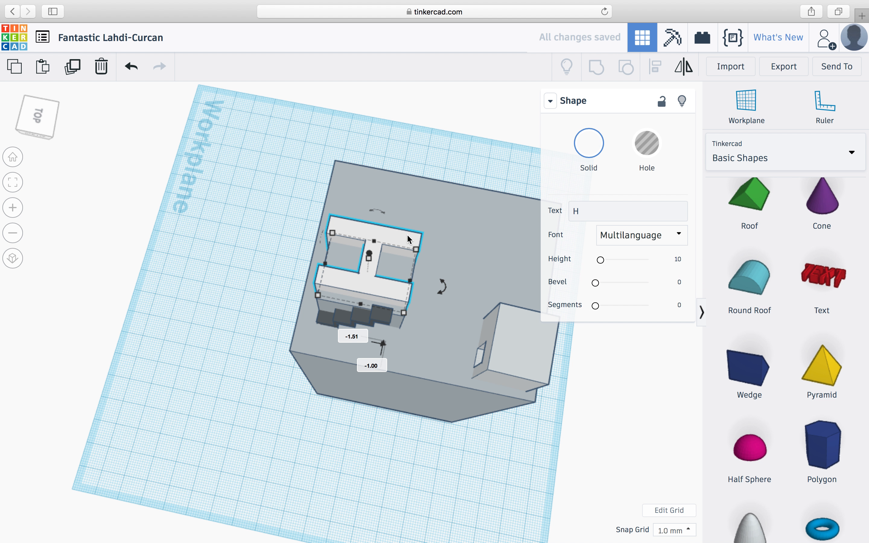
pyautogui.moveTo(416, 250); pyautogui.dragTo(390, 247)
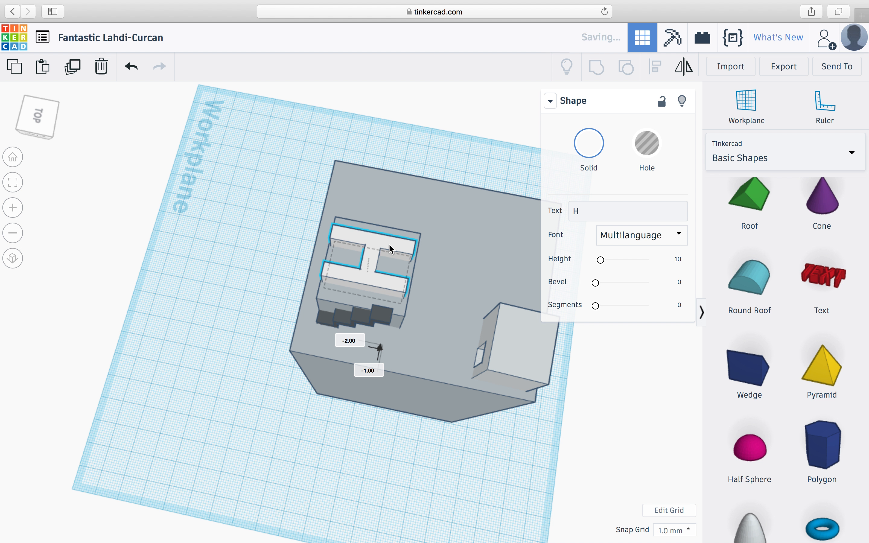
# - Widen the stairs outward from the side of the grey roof block
pyautogui.click(368, 317)
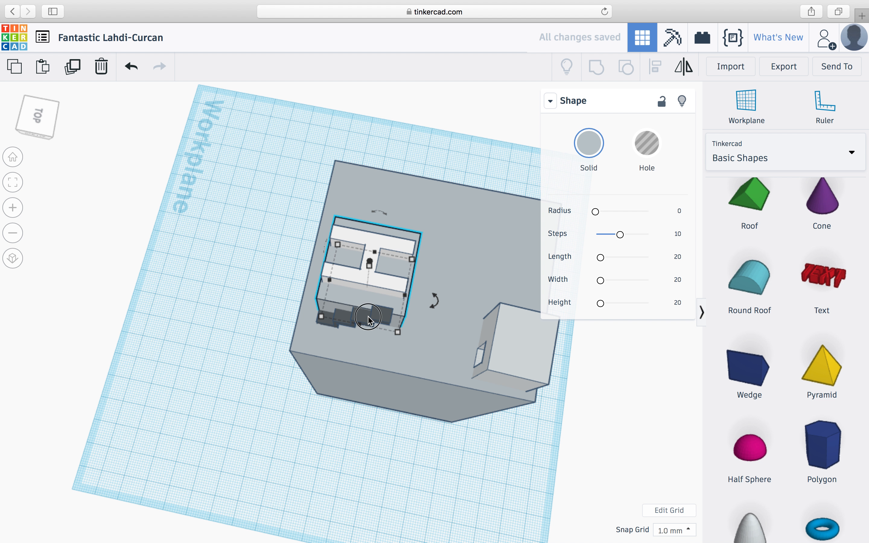
pyautogui.click(370, 320)
pyautogui.moveTo(351, 336); pyautogui.dragTo(349, 349)
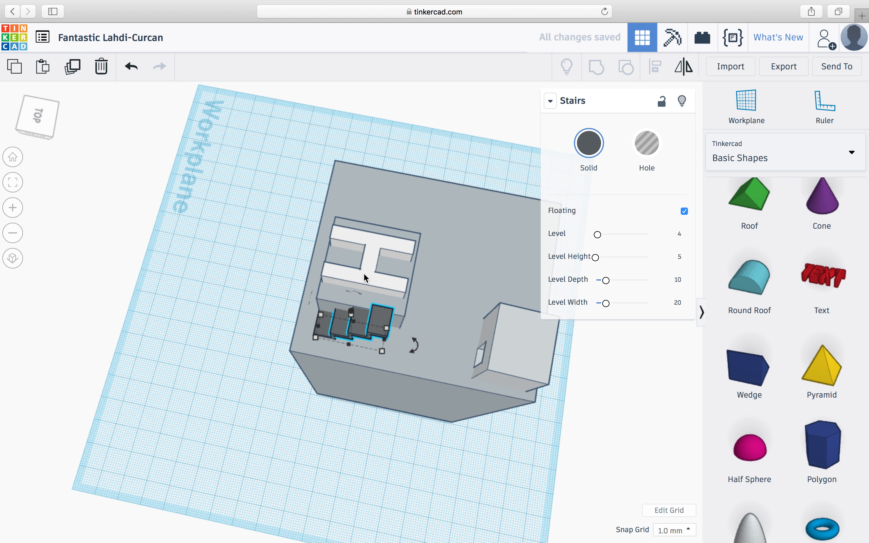
# - Move the roof block, the H and the stairs together toward the middle of the tower's roof
pyautogui.keyDown('shift'); pyautogui.click(373, 248); pyautogui.keyUp('shift')
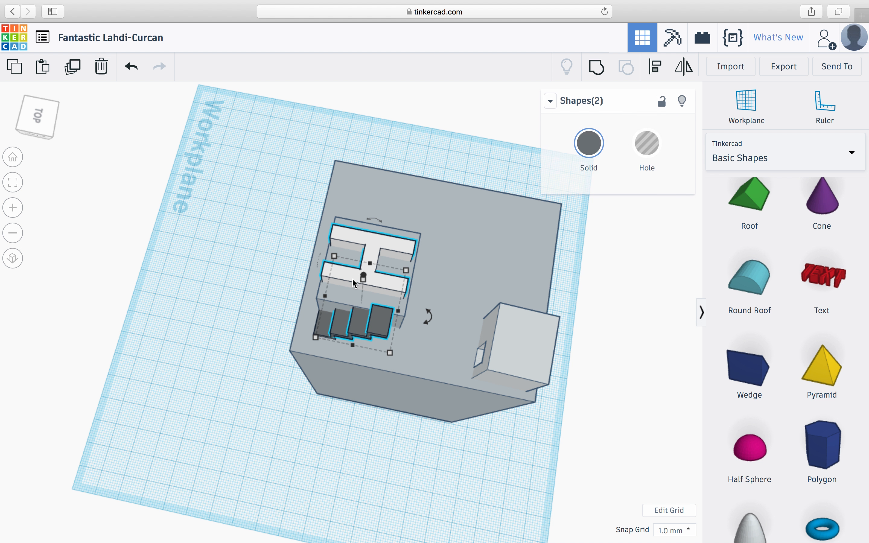
pyautogui.keyDown('shift'); pyautogui.click(337, 292); pyautogui.keyUp('shift')
pyautogui.moveTo(337, 293); pyautogui.dragTo(404, 261)
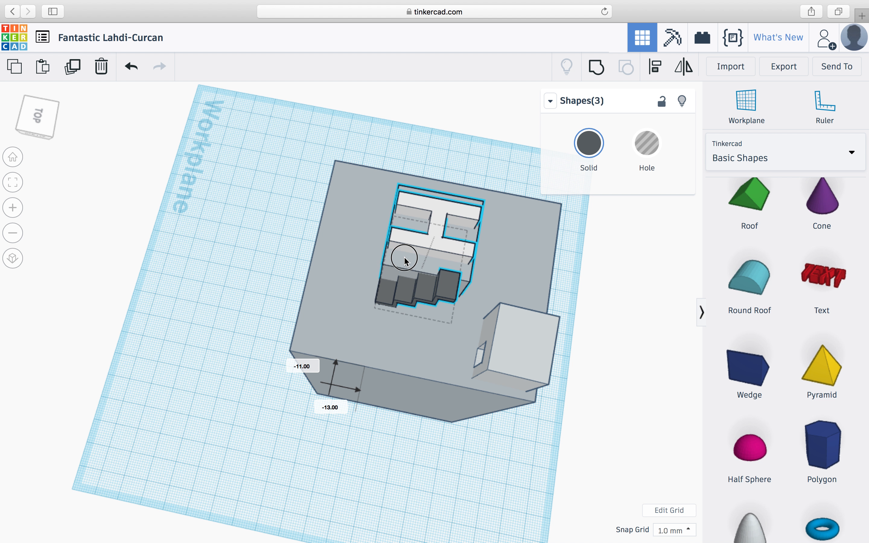
pyautogui.click(273, 273)
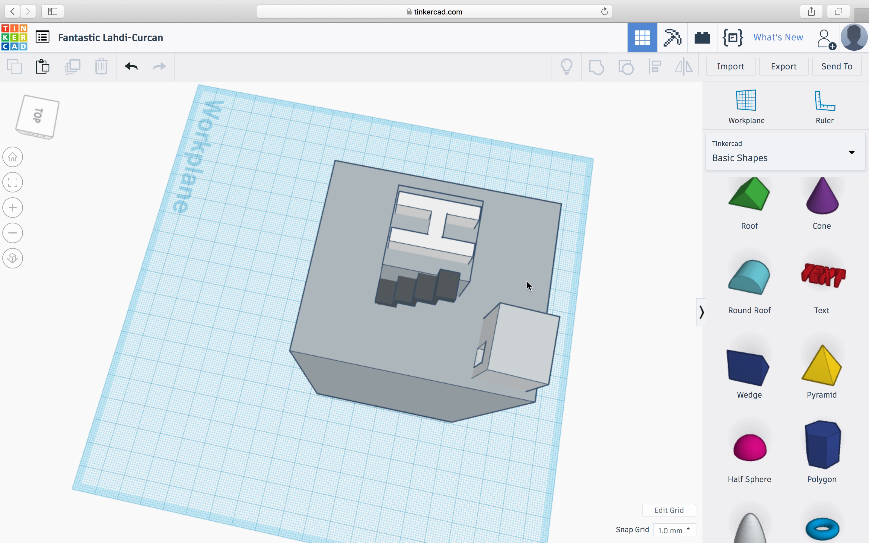
# - Duplicate the grey roof block and reshape the copy into a thin wall about 59 mm long and 11 mm tall along the shaft-side roof edge
pyautogui.click(383, 267)
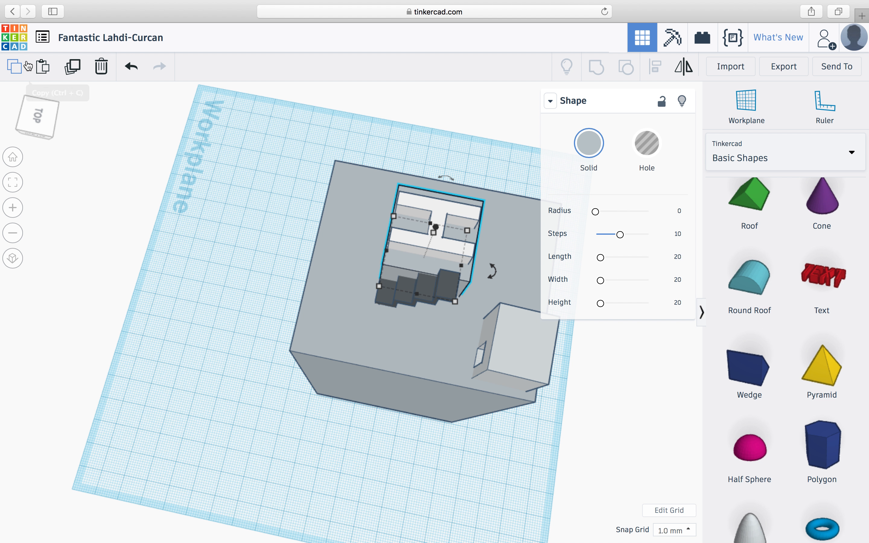
pyautogui.click(15, 68)
pyautogui.click(42, 70)
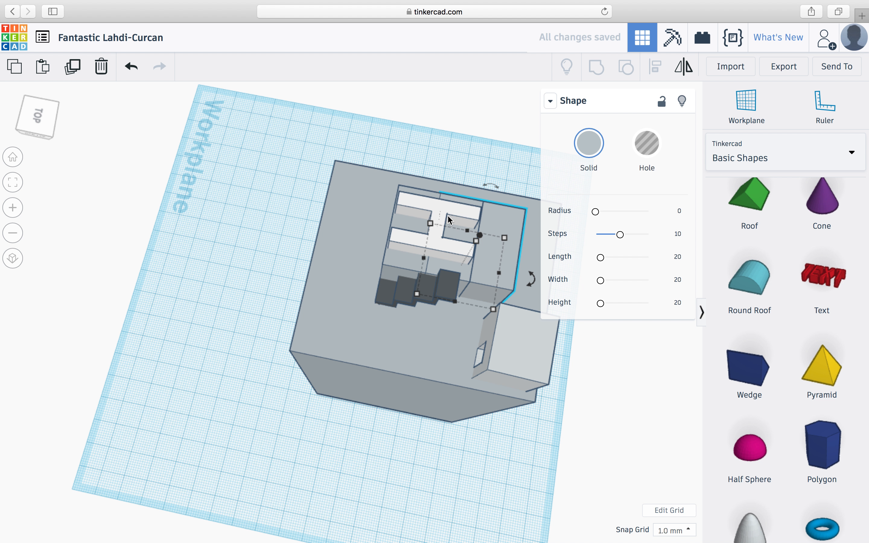
pyautogui.moveTo(510, 270); pyautogui.dragTo(361, 343)
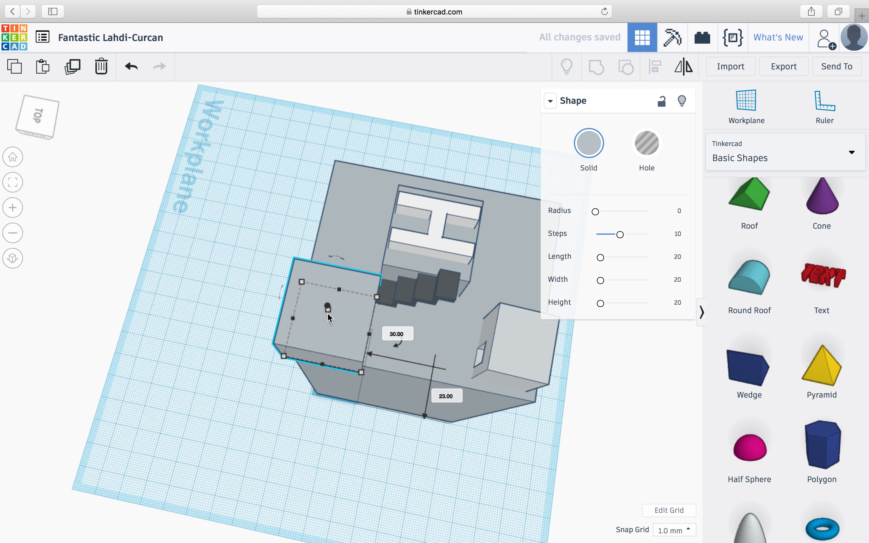
pyautogui.moveTo(328, 309)
pyautogui.mouseDown()
pyautogui.moveTo(329, 324)
pyautogui.moveTo(330, 316)
pyautogui.mouseUp()
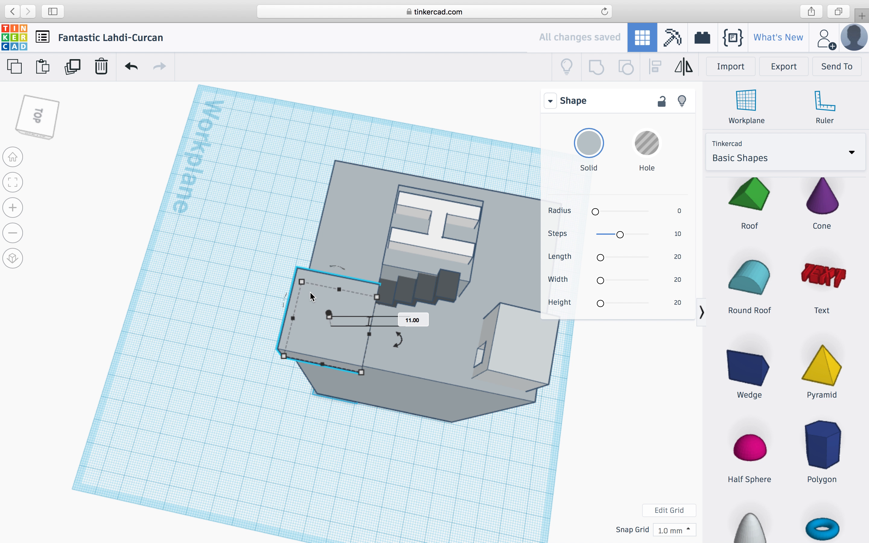
pyautogui.moveTo(302, 283); pyautogui.dragTo(524, 402)
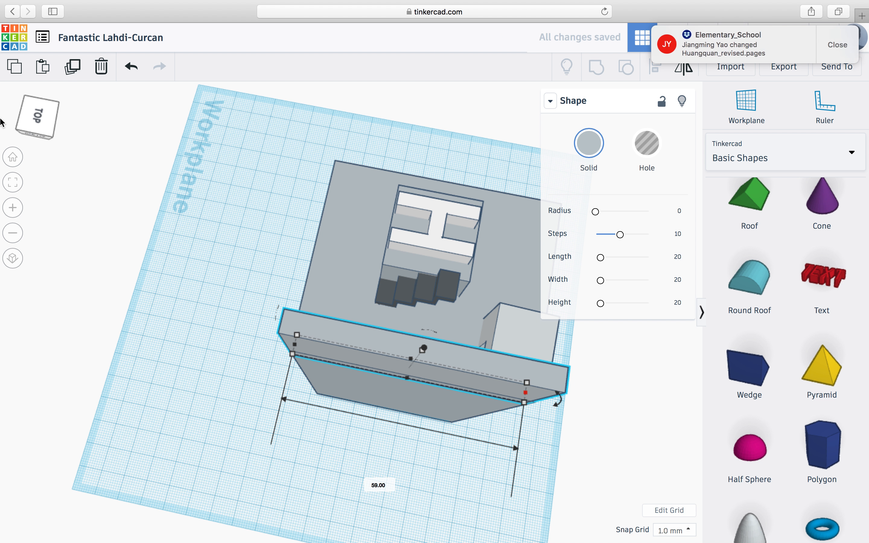
# - Place a copy of the wall, rotated 90°, along the roof edge above the doorway and shorten it to about 54 mm
pyautogui.click(21, 130)
pyautogui.moveTo(19, 127); pyautogui.dragTo(62, 120)
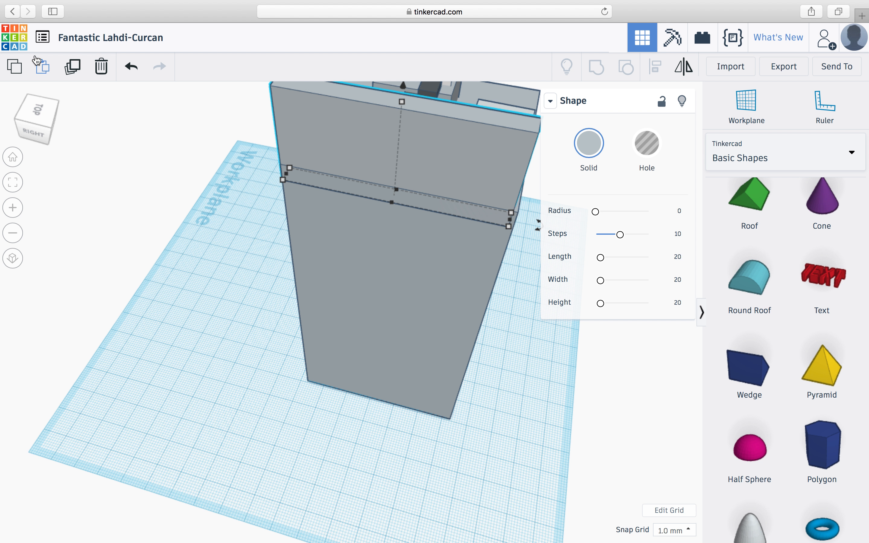
pyautogui.click(15, 66)
pyautogui.click(42, 66)
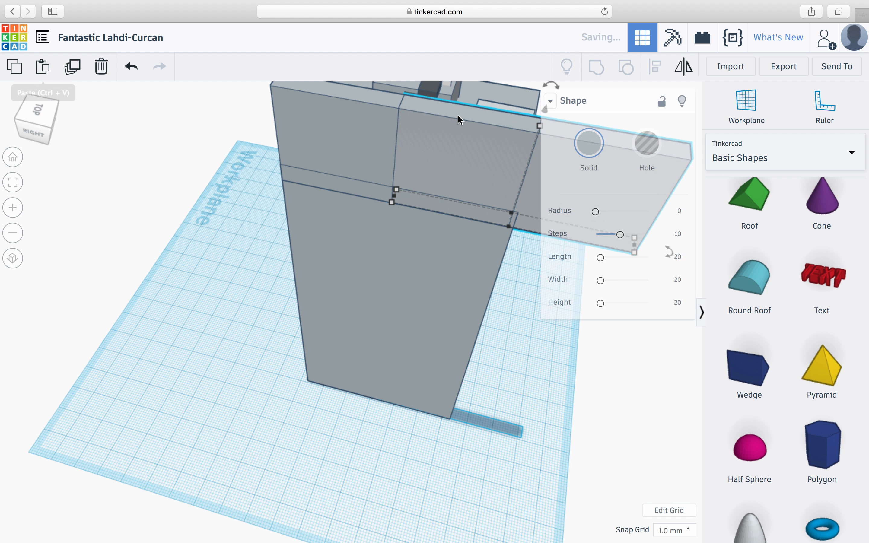
pyautogui.moveTo(535, 177); pyautogui.dragTo(197, 117)
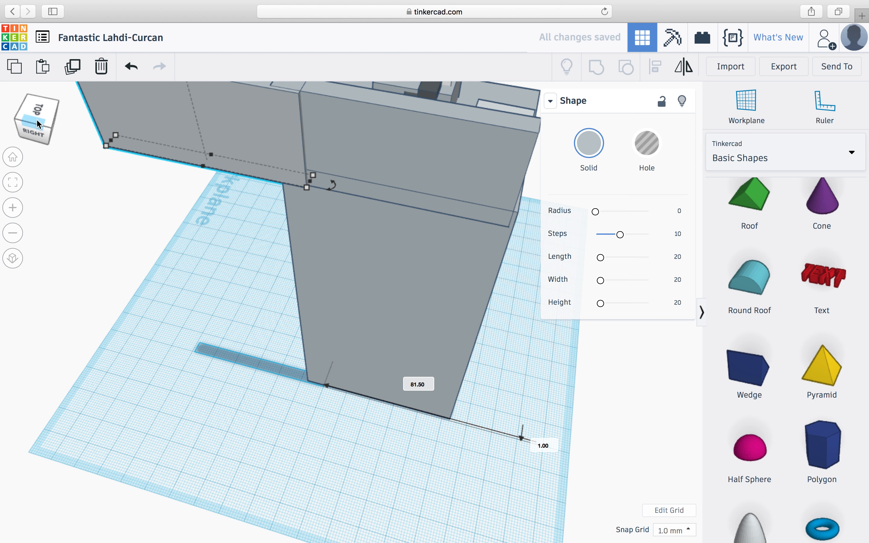
pyautogui.click(50, 124)
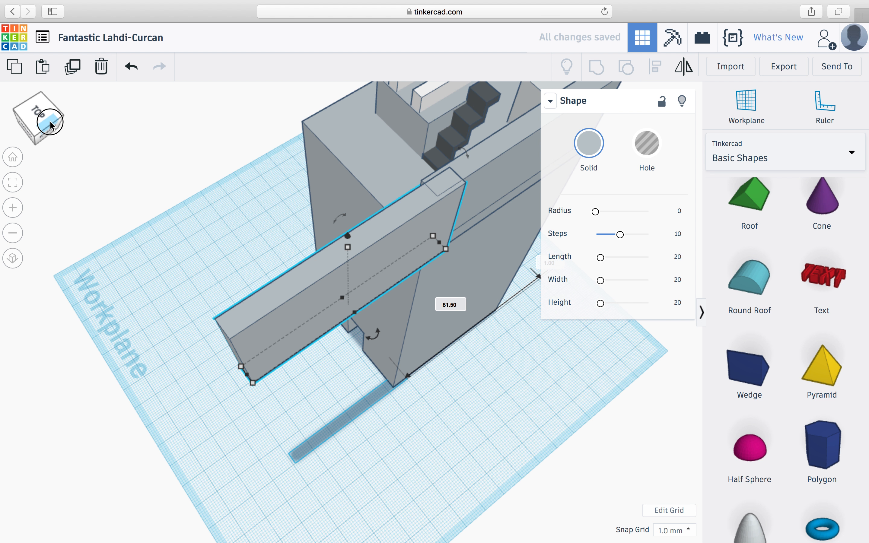
pyautogui.moveTo(373, 334); pyautogui.dragTo(294, 343)
pyautogui.moveTo(397, 346); pyautogui.dragTo(412, 203)
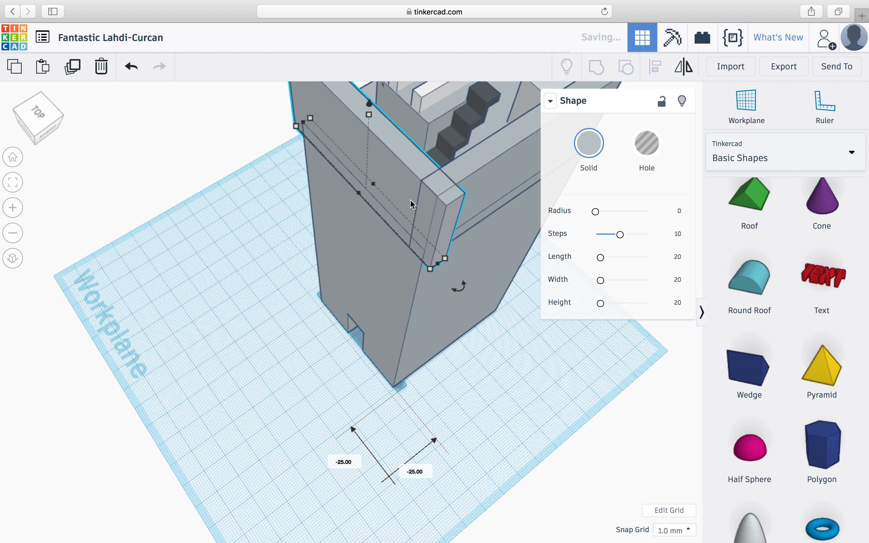
pyautogui.moveTo(27, 120); pyautogui.dragTo(30, 118)
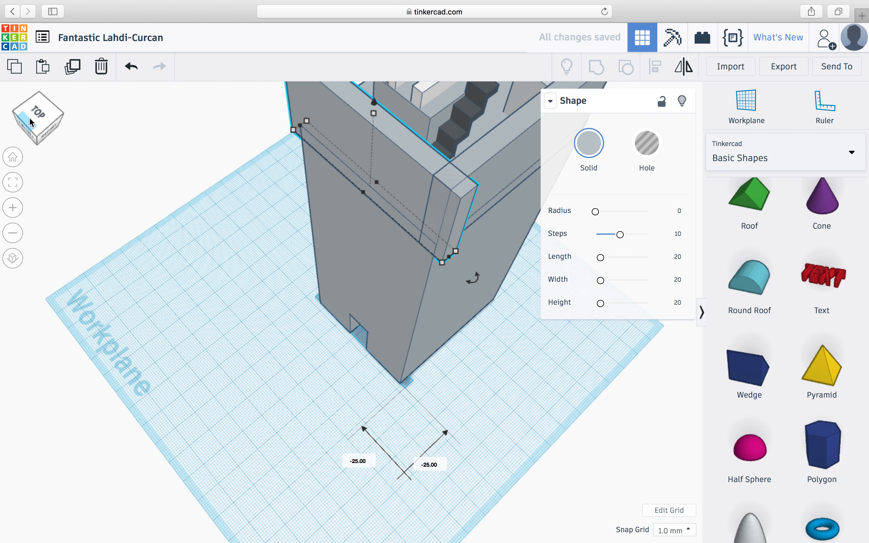
pyautogui.moveTo(464, 258); pyautogui.dragTo(436, 250)
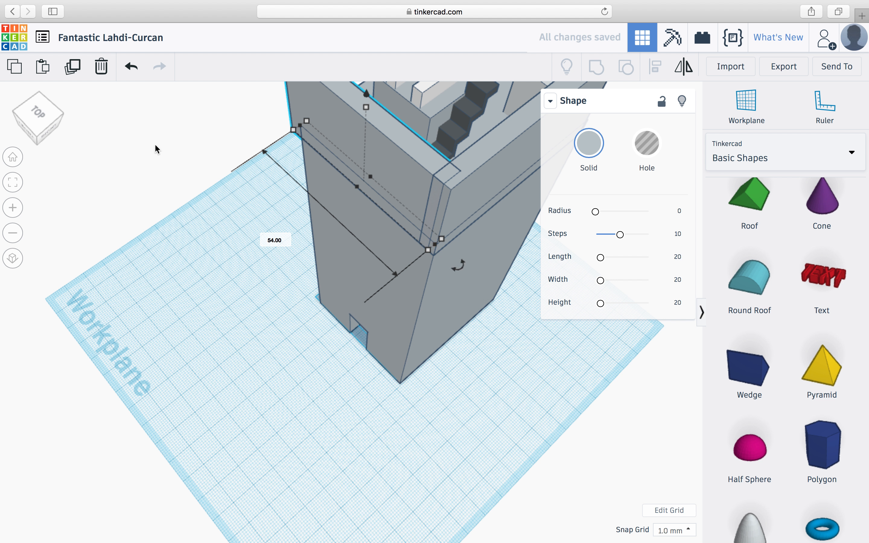
# - Duplicate the wall above the doorway, rotate the copy 90° and place it along the roof edge opposite the shaft
pyautogui.click(18, 115)
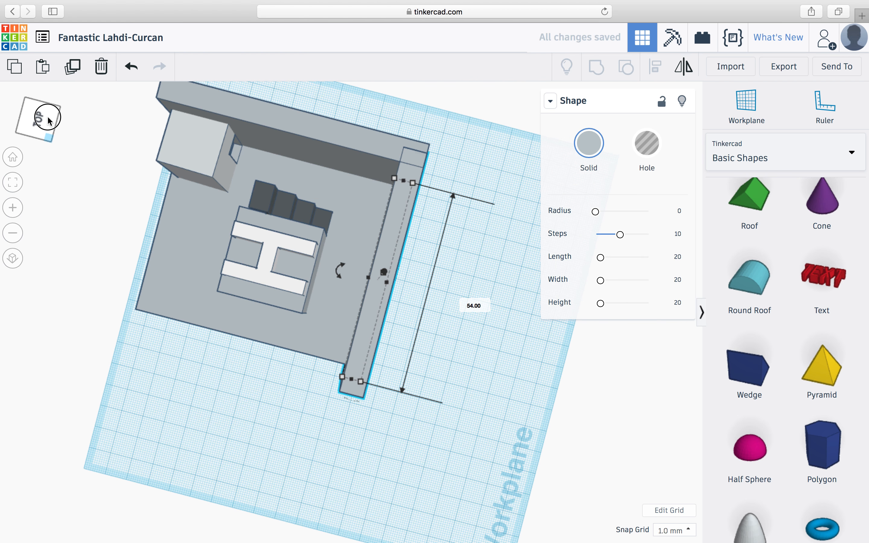
pyautogui.click(15, 66)
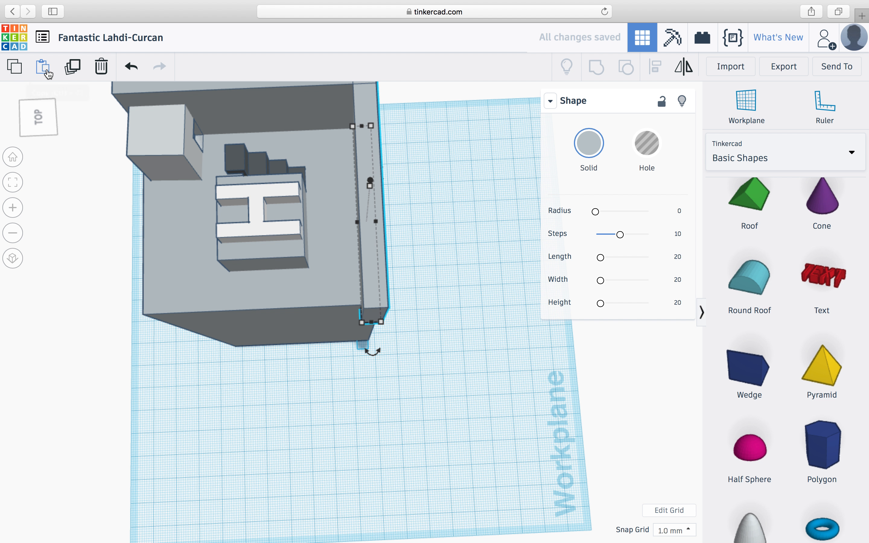
pyautogui.click(42, 67)
pyautogui.moveTo(395, 281); pyautogui.dragTo(236, 336)
pyautogui.moveTo(255, 413)
pyautogui.moveTo(255, 412); pyautogui.dragTo(324, 300)
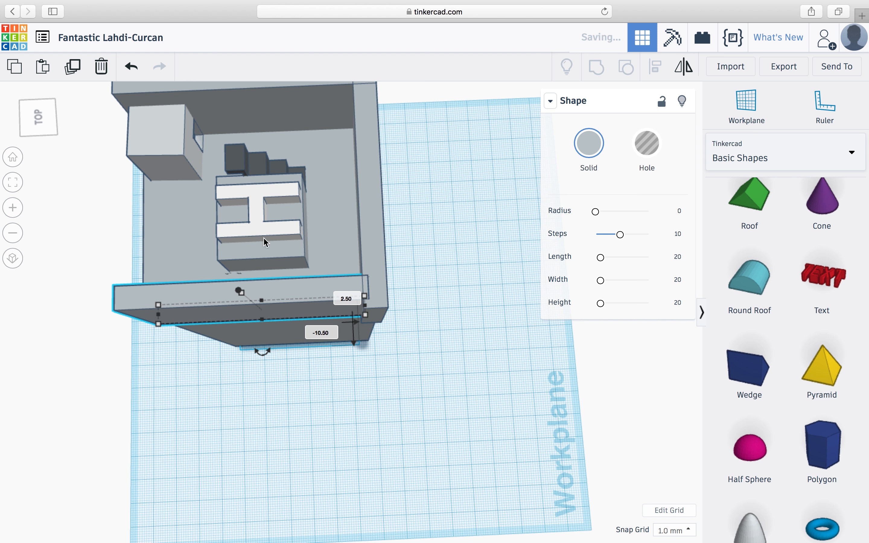
# - Duplicate the wall opposite the shaft and rotate the copy 90° for the remaining open roof edge
pyautogui.click(15, 67)
pyautogui.click(42, 67)
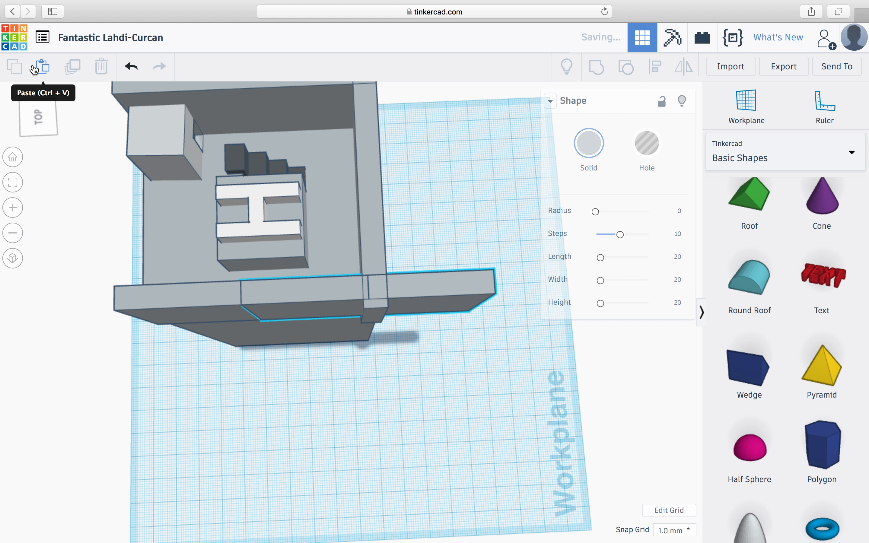
pyautogui.moveTo(419, 289); pyautogui.dragTo(125, 239)
pyautogui.moveTo(126, 315)
pyautogui.moveTo(126, 316); pyautogui.dragTo(196, 229)
# - Move the corner shaft inward on the roof and set the fourth wall along the remaining open edge
pyautogui.click(184, 133)
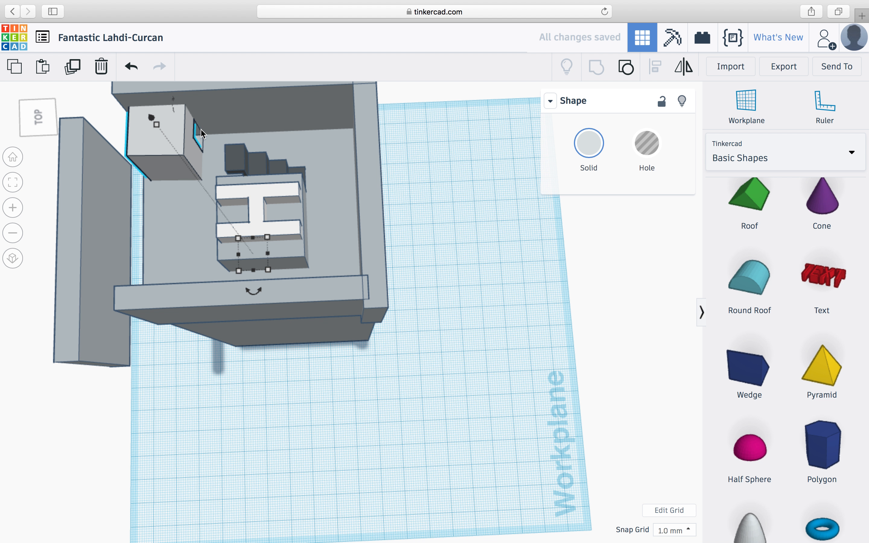
pyautogui.moveTo(184, 133); pyautogui.dragTo(208, 126)
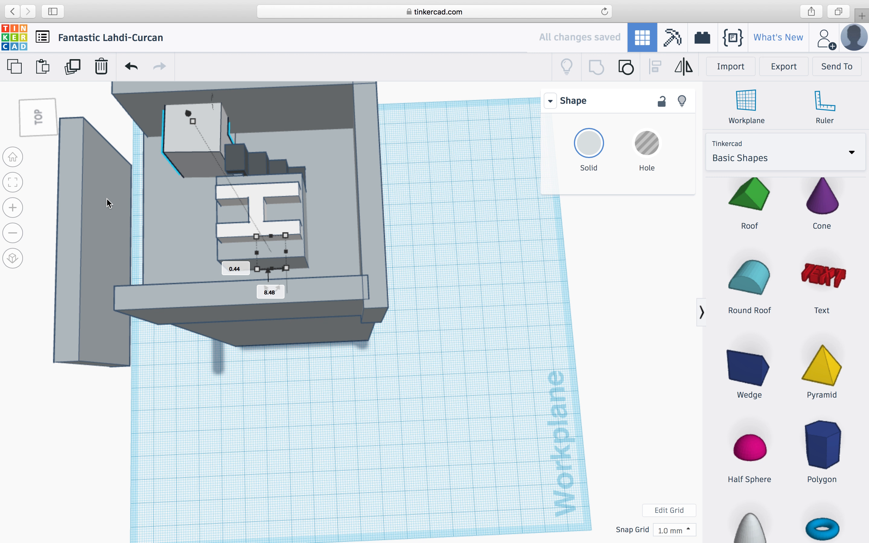
pyautogui.moveTo(79, 215); pyautogui.dragTo(129, 171)
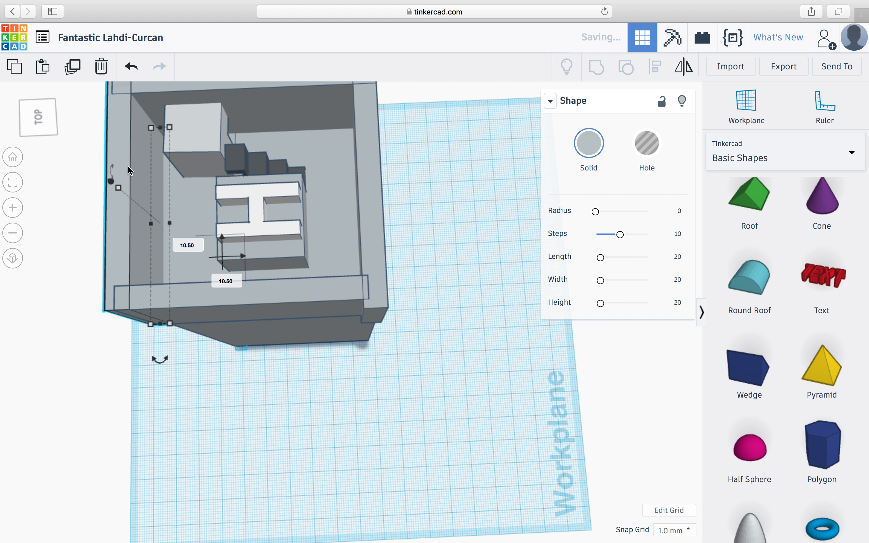
# - Shorten the wall opposite the shaft at both ends to about 50 mm so it fits between its neighbours
pyautogui.click(217, 318)
pyautogui.moveTo(163, 320); pyautogui.dragTo(170, 320)
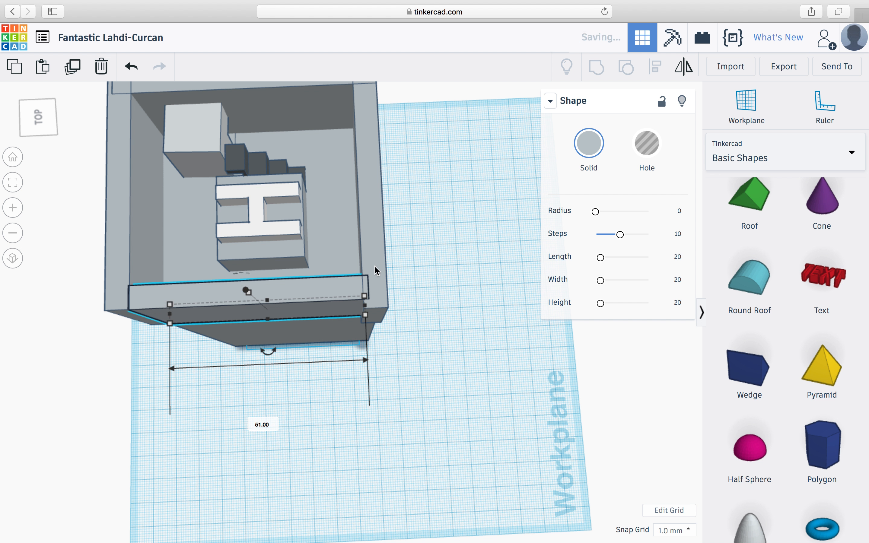
pyautogui.moveTo(365, 306); pyautogui.dragTo(357, 306)
# - Trim the overlapping corner ends of the two remaining side walls, making the wall behind the shaft about 55 mm long
pyautogui.moveTo(55, 151); pyautogui.dragTo(86, 151)
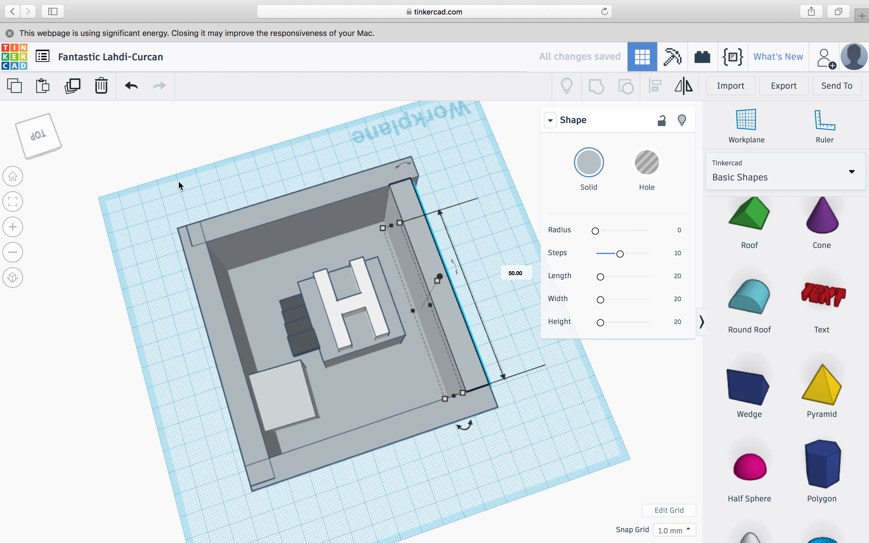
pyautogui.click(241, 240)
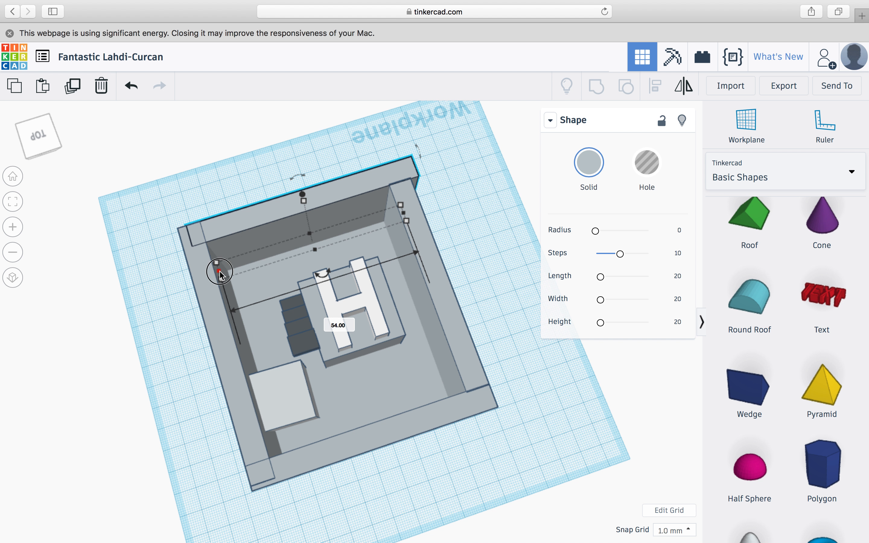
pyautogui.click(253, 434)
pyautogui.moveTo(280, 470); pyautogui.dragTo(277, 456)
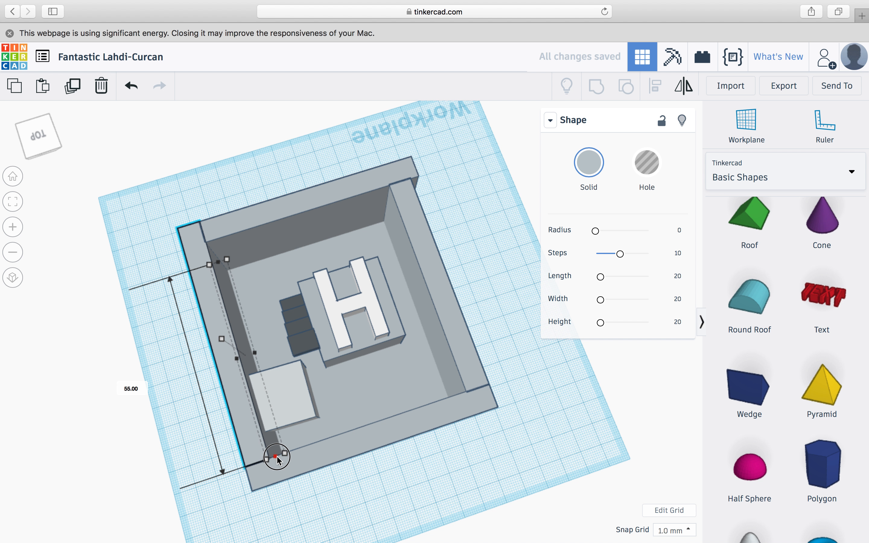
pyautogui.click(46, 149)
pyautogui.moveTo(83, 134); pyautogui.dragTo(31, 166)
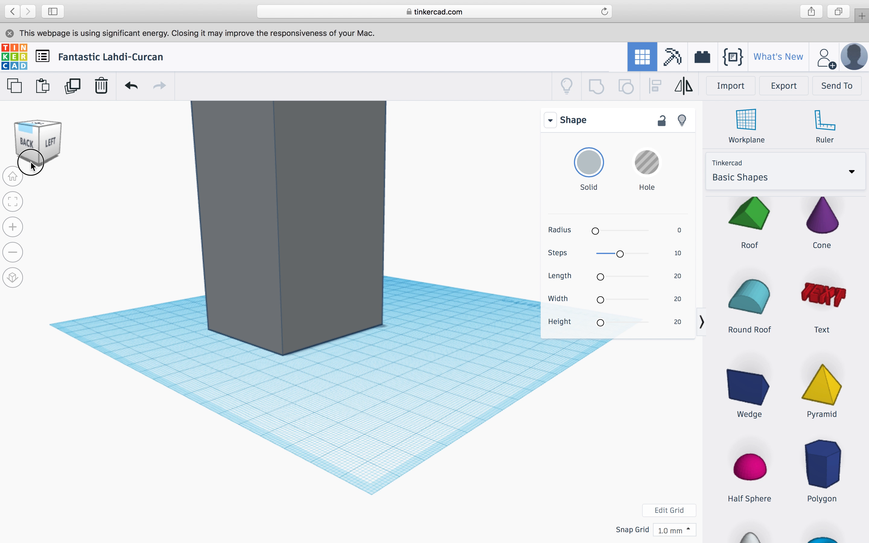